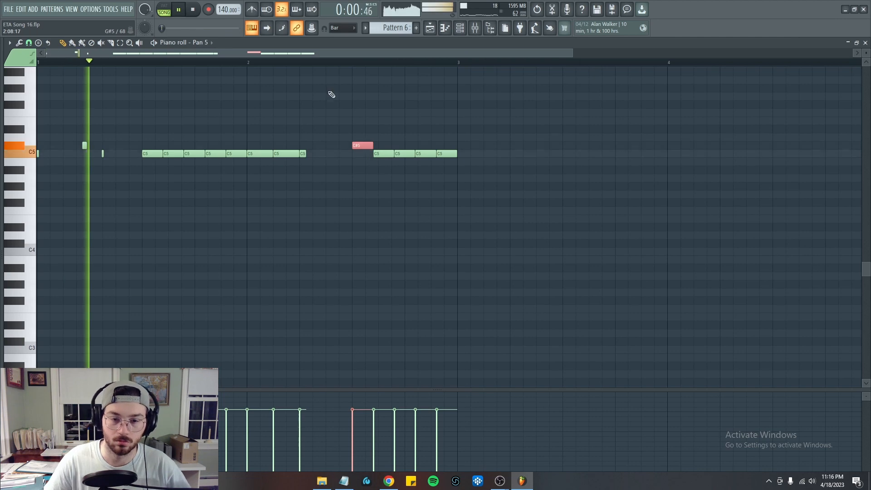
Go from the piano roll to the playlist and review the arrangement's tracks during playback
{"action": "left_click", "coordinate": [331, 95], "text": "ctrl"}
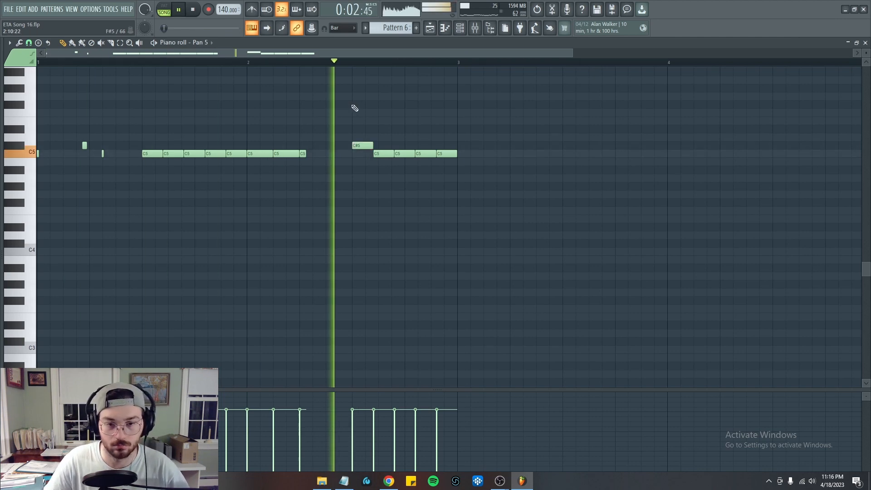
{"action": "key", "text": "F5"}
{"action": "scroll", "coordinate": [326, 170], "scroll_direction": "down", "scroll_amount": 5}
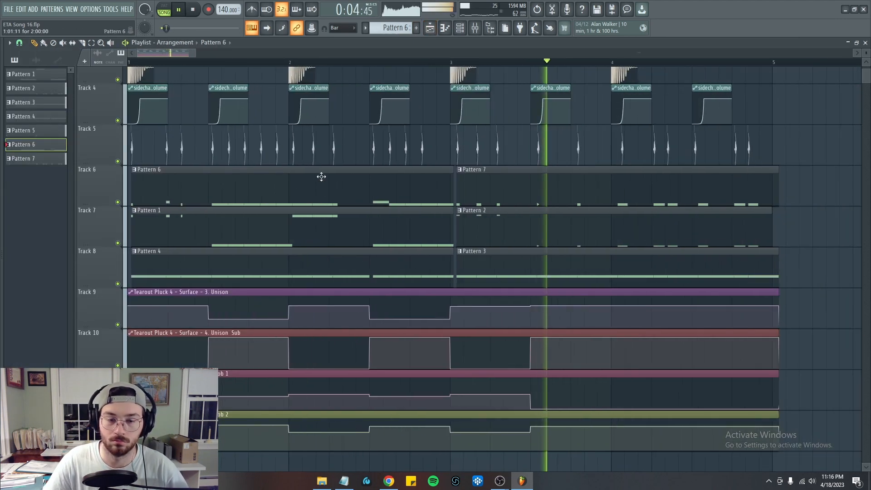
{"action": "scroll", "coordinate": [413, 213], "scroll_direction": "up", "scroll_amount": 4}
{"action": "scroll", "coordinate": [310, 198], "scroll_direction": "down", "scroll_amount": 4}
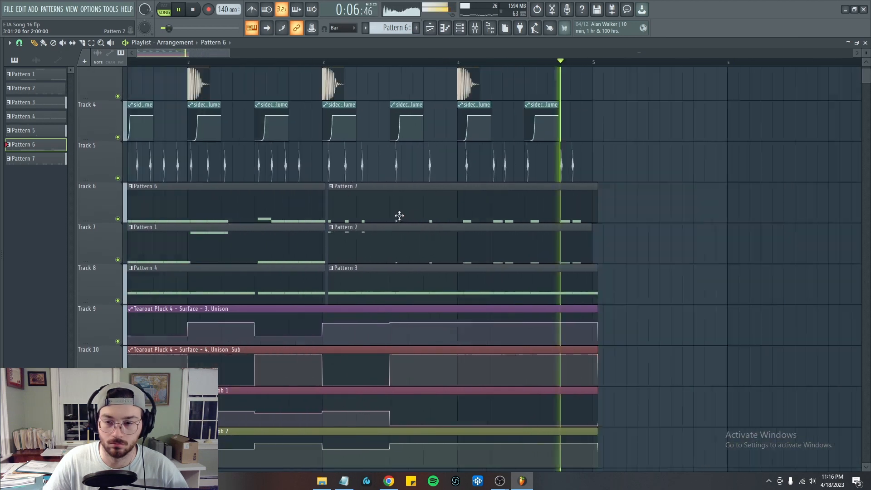
{"action": "key", "text": "space"}
{"action": "scroll", "coordinate": [193, 164], "scroll_direction": "up", "scroll_amount": 3}
{"action": "scroll", "coordinate": [154, 171], "scroll_direction": "up", "scroll_amount": 4}
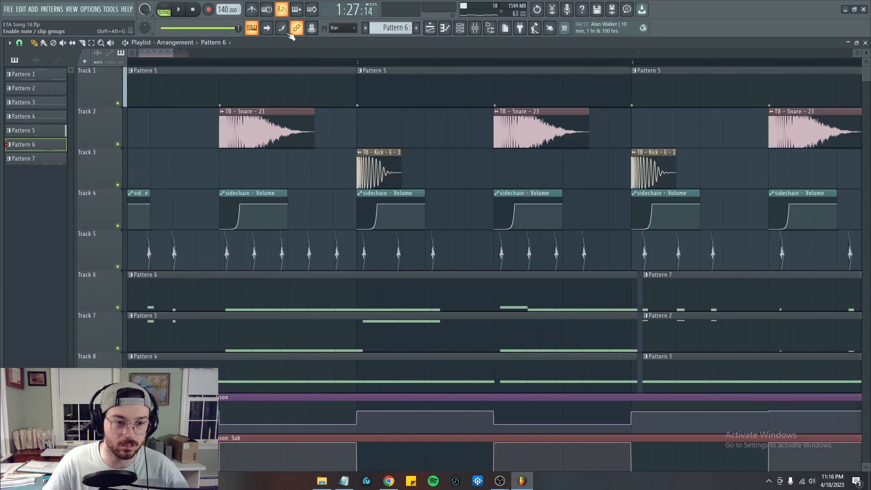
Play the arrangement from the first snare hit on Track 2, stop it and save the project
{"action": "left_click", "coordinate": [218, 62]}
{"action": "key", "text": "space"}
{"action": "scroll", "coordinate": [300, 181], "scroll_direction": "down", "scroll_amount": 4}
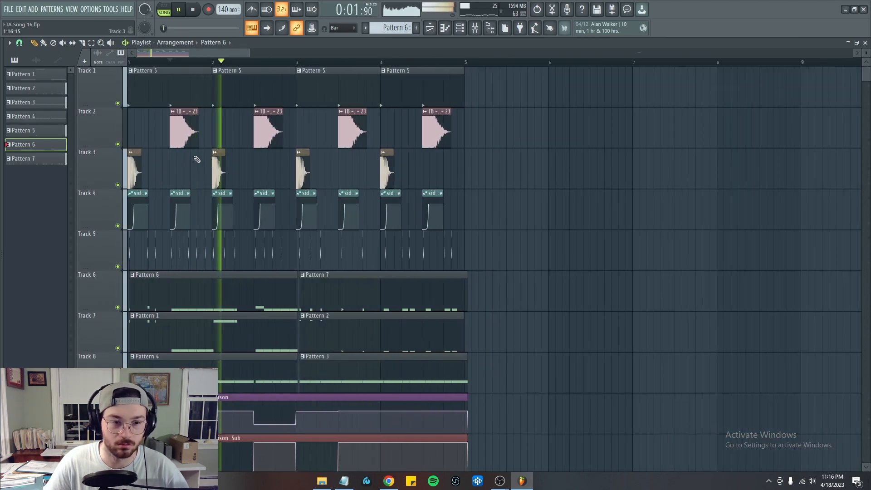
{"action": "scroll", "coordinate": [195, 140], "scroll_direction": "up", "scroll_amount": 4}
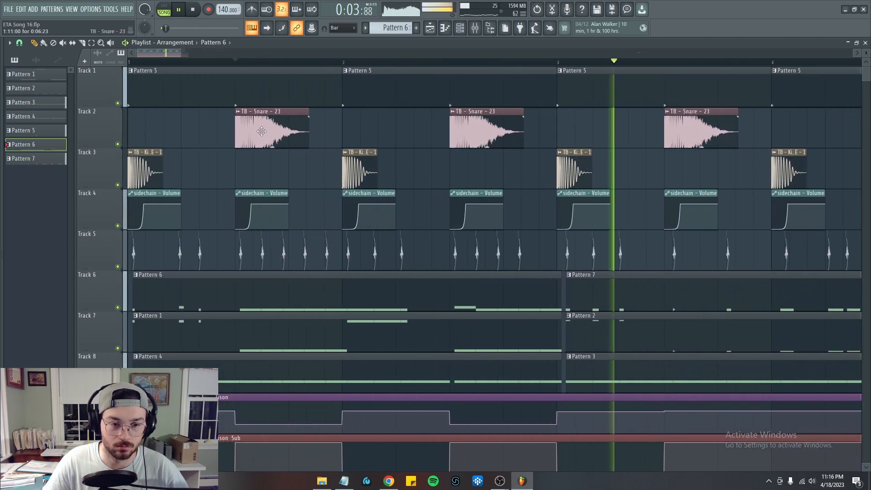
{"action": "scroll", "coordinate": [272, 132], "scroll_direction": "down", "scroll_amount": 3}
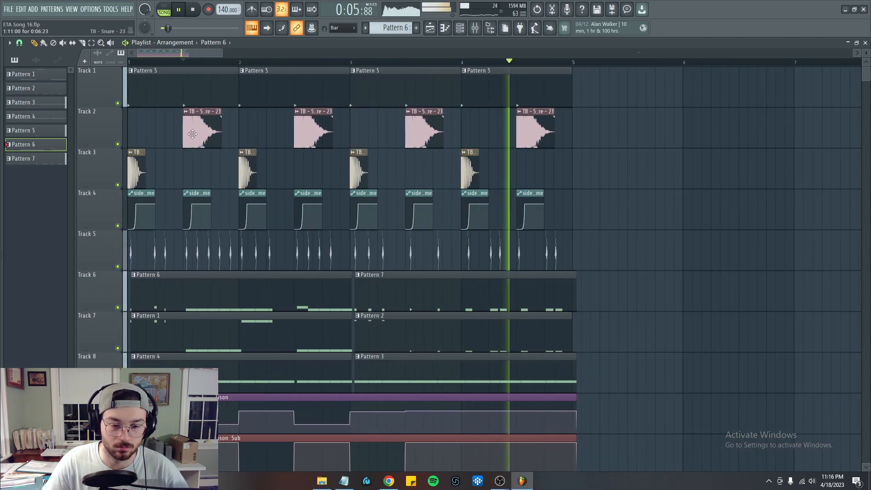
{"action": "scroll", "coordinate": [172, 136], "scroll_direction": "down", "scroll_amount": 1}
{"action": "scroll", "coordinate": [166, 136], "scroll_direction": "down", "scroll_amount": 3}
{"action": "key", "text": "space"}
{"action": "key", "text": "ctrl+s"}
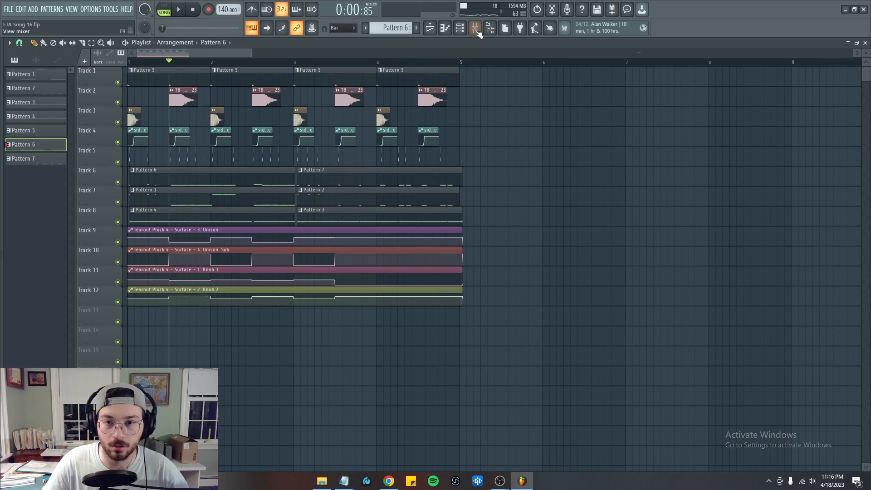
Mute the sidechain volume automation clips on Track 4 and play the arrangement without them, checking the mixer
{"action": "scroll", "coordinate": [179, 220], "scroll_direction": "up", "scroll_amount": 5}
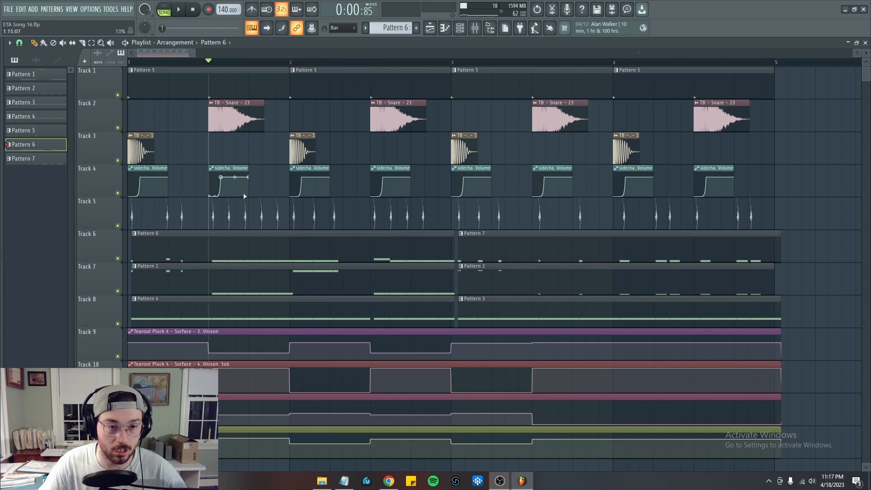
{"action": "scroll", "coordinate": [244, 196], "scroll_direction": "down", "scroll_amount": 2}
{"action": "scroll", "coordinate": [207, 144], "scroll_direction": "down", "scroll_amount": 1}
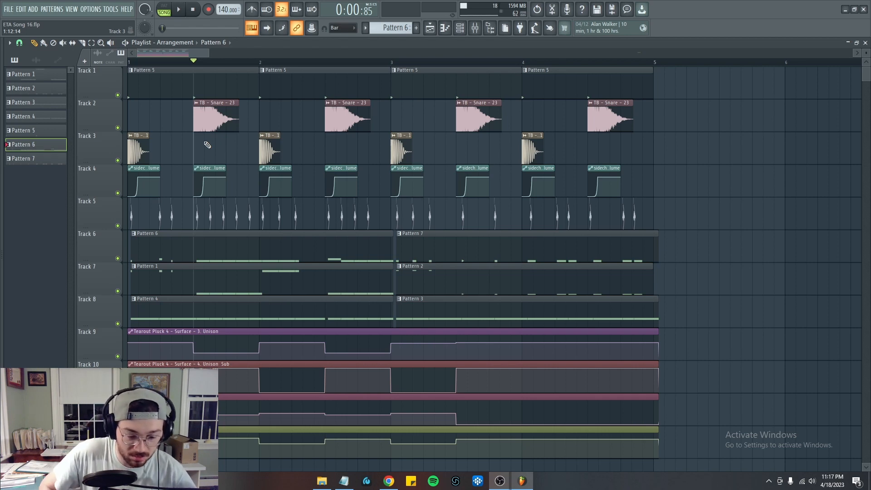
{"action": "scroll", "coordinate": [341, 189], "scroll_direction": "up", "scroll_amount": 2}
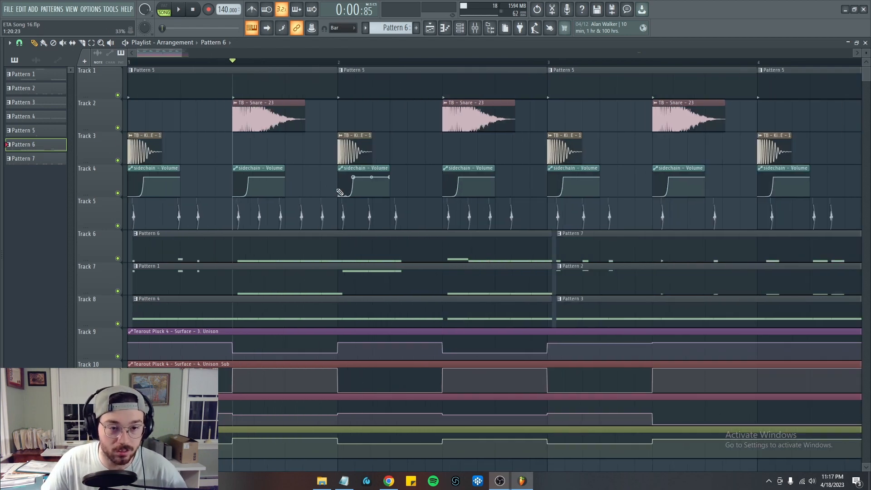
{"action": "scroll", "coordinate": [148, 117], "scroll_direction": "down", "scroll_amount": 2}
{"action": "key", "text": "F9"}
{"action": "key", "text": "F9"}
{"action": "key", "text": "space"}
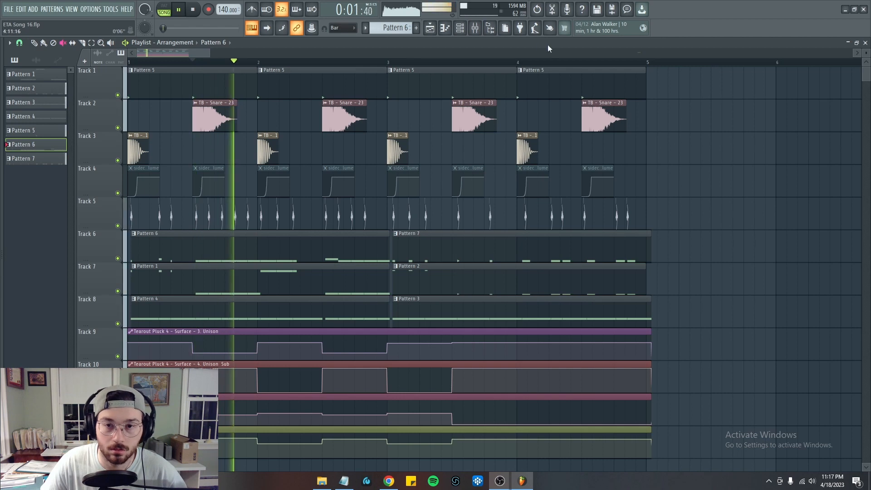
{"action": "left_click", "coordinate": [479, 30]}
{"action": "key", "text": "space"}
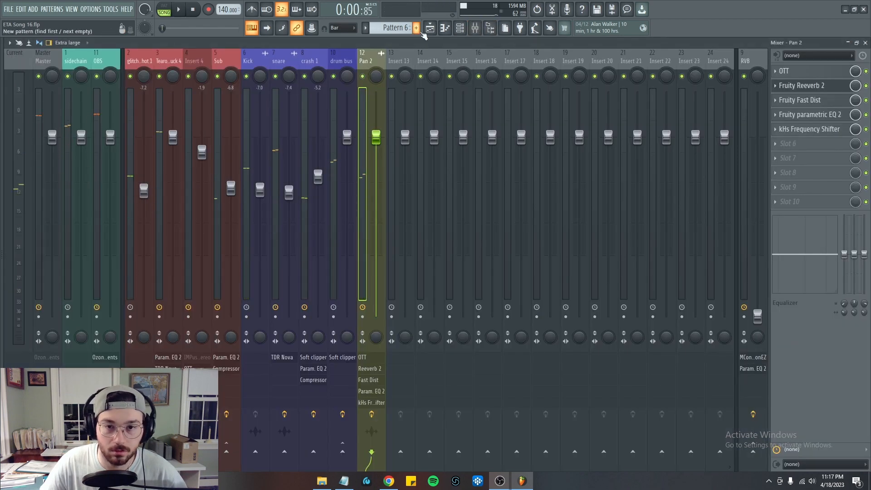
{"action": "left_click", "coordinate": [428, 29]}
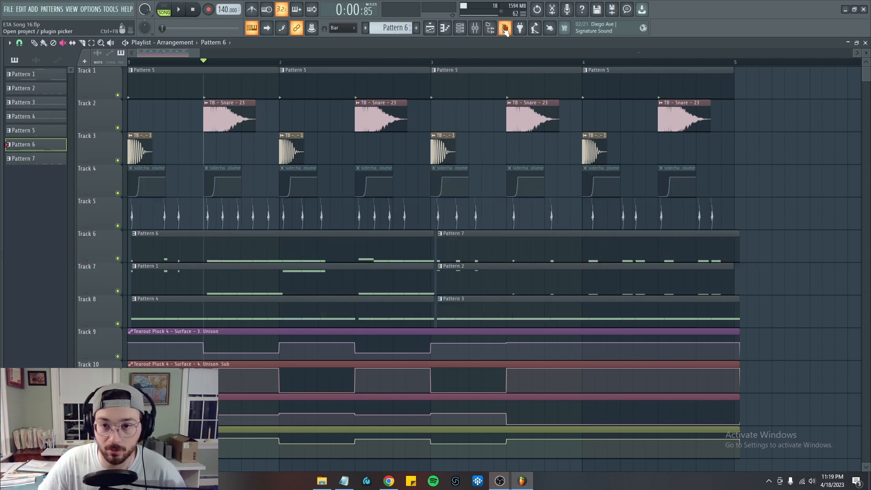
Load Fruity Limiter into the first effect slot of the sidechain mixer insert and set it to compressor mode
{"action": "left_click", "coordinate": [475, 28]}
{"action": "left_click", "coordinate": [78, 62]}
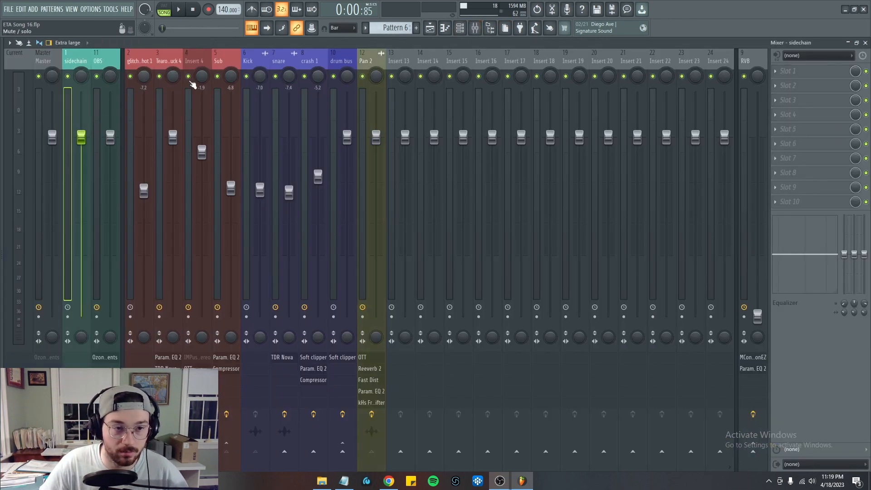
{"action": "left_click", "coordinate": [820, 76]}
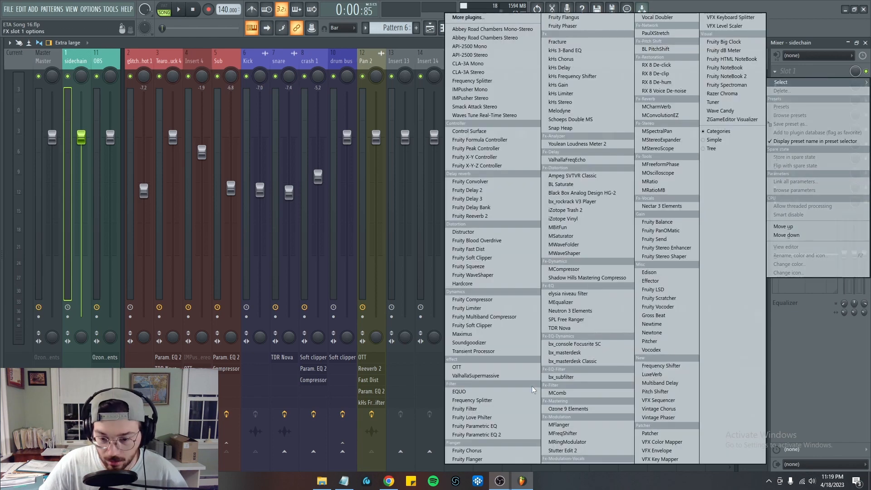
{"action": "left_click", "coordinate": [468, 308]}
{"action": "left_click_drag", "start_coordinate": [233, 132], "coordinate": [348, 131]}
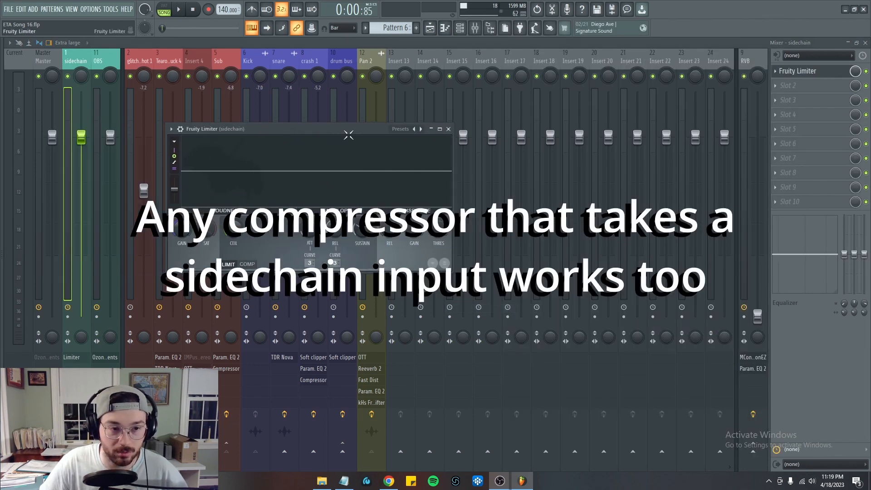
{"action": "left_click", "coordinate": [248, 264]}
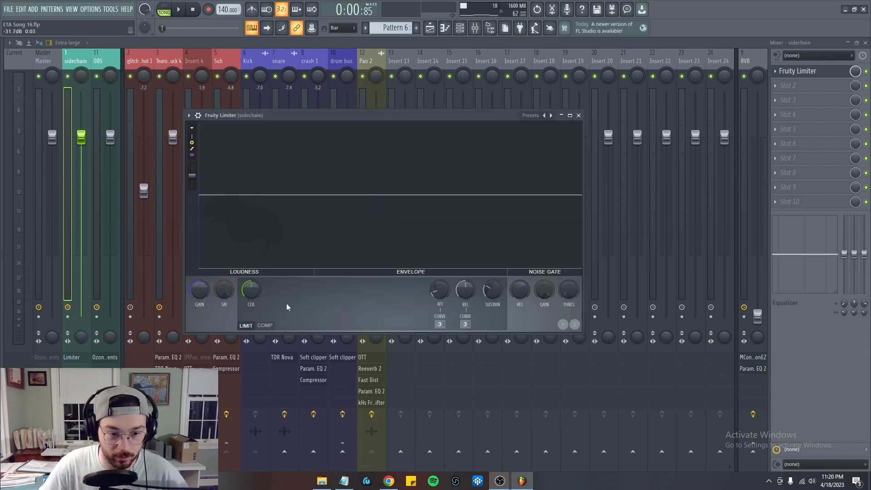
{"action": "left_click", "coordinate": [265, 325]}
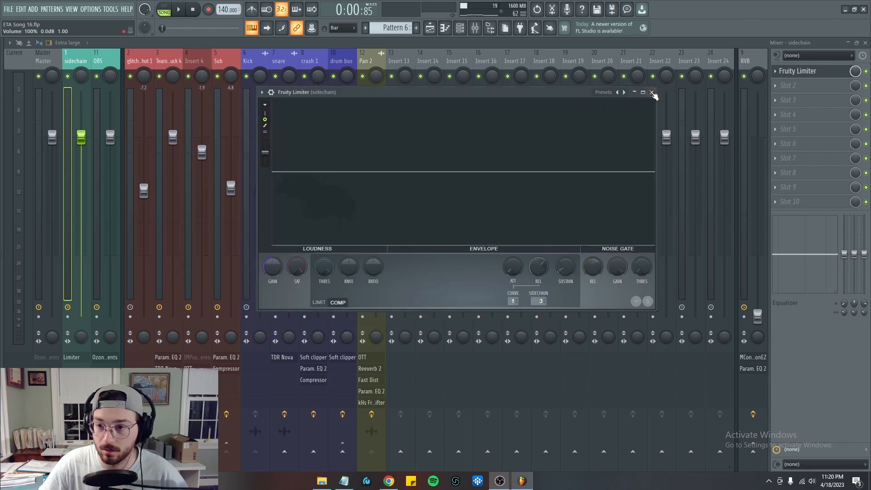
{"action": "left_click", "coordinate": [643, 91]}
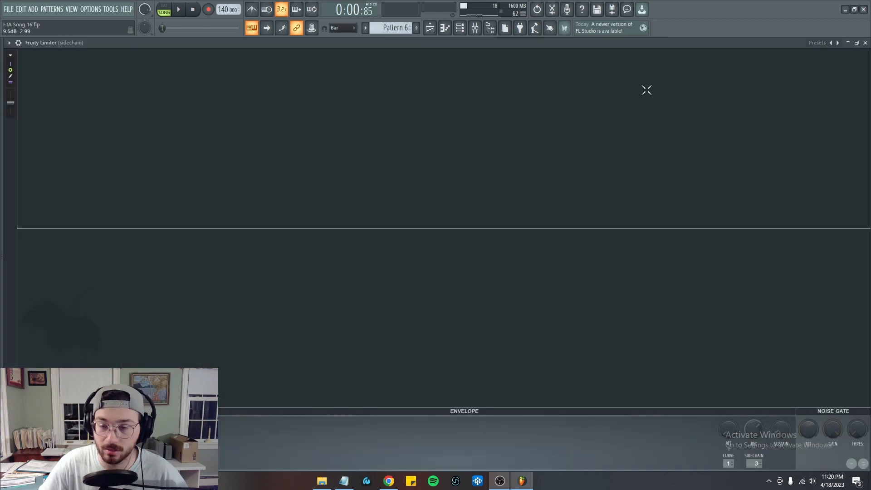
{"action": "left_click", "coordinate": [858, 43]}
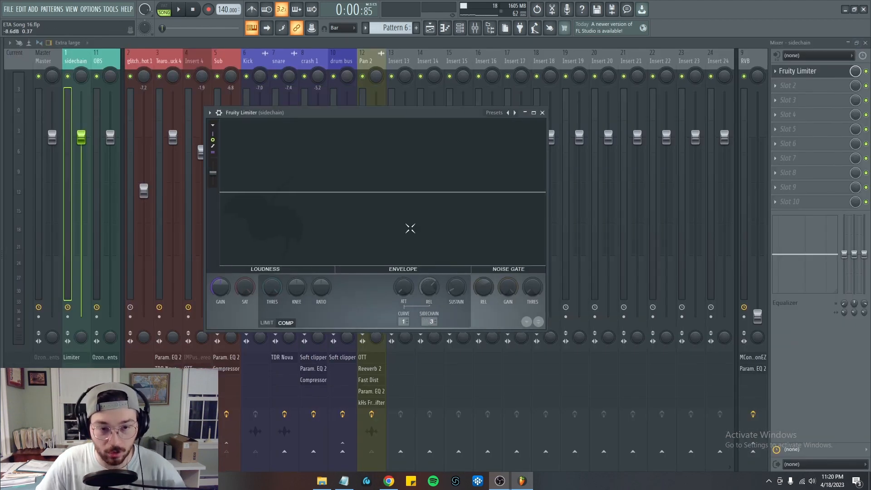
{"action": "left_click_drag", "start_coordinate": [328, 114], "coordinate": [474, 144]}
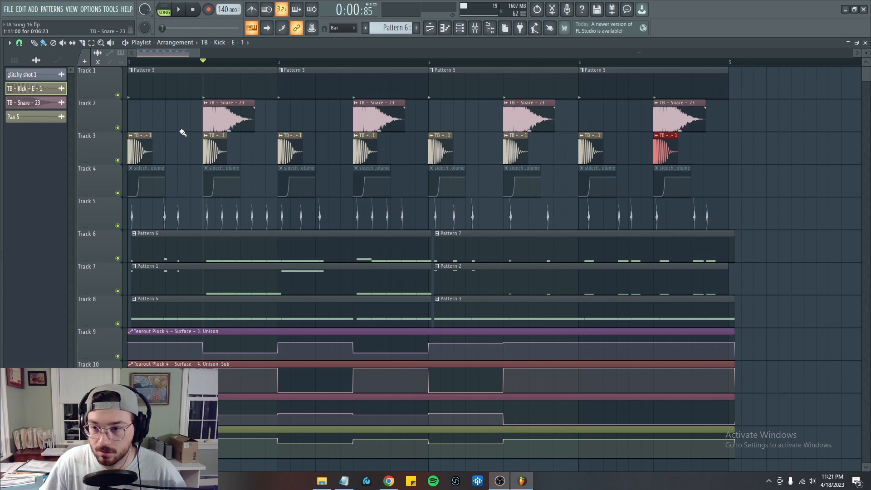
Inspect the kick clips on Track 3 and reopen Fruity Limiter on the sidechain mixer insert
{"action": "scroll", "coordinate": [121, 161], "scroll_direction": "up", "scroll_amount": 4}
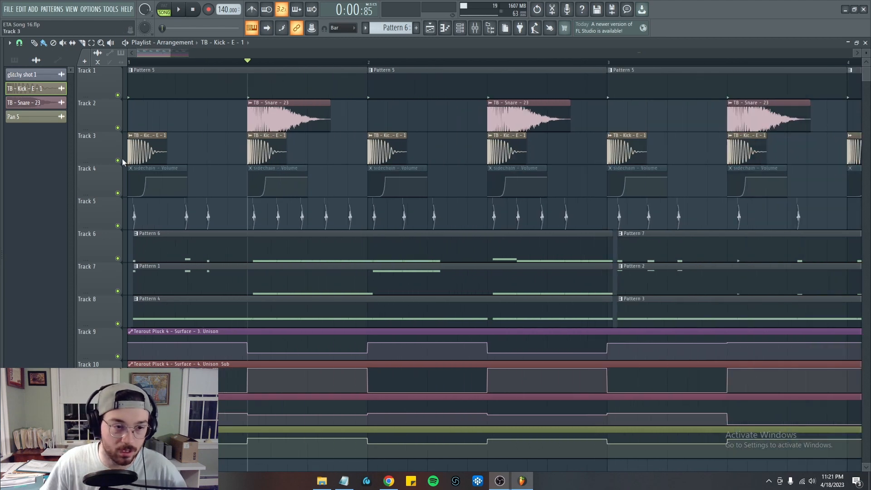
{"action": "scroll", "coordinate": [307, 154], "scroll_direction": "down", "scroll_amount": 5}
{"action": "left_click", "coordinate": [475, 28]}
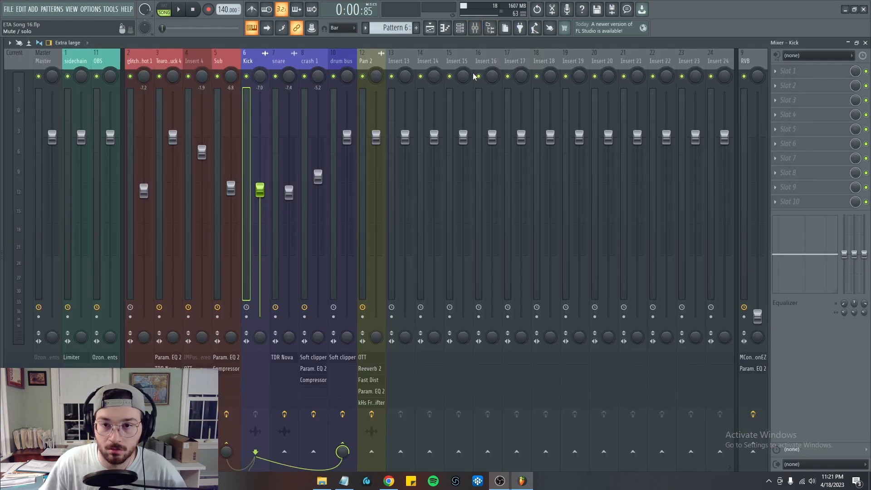
{"action": "left_click", "coordinate": [79, 62]}
{"action": "left_click", "coordinate": [251, 59]}
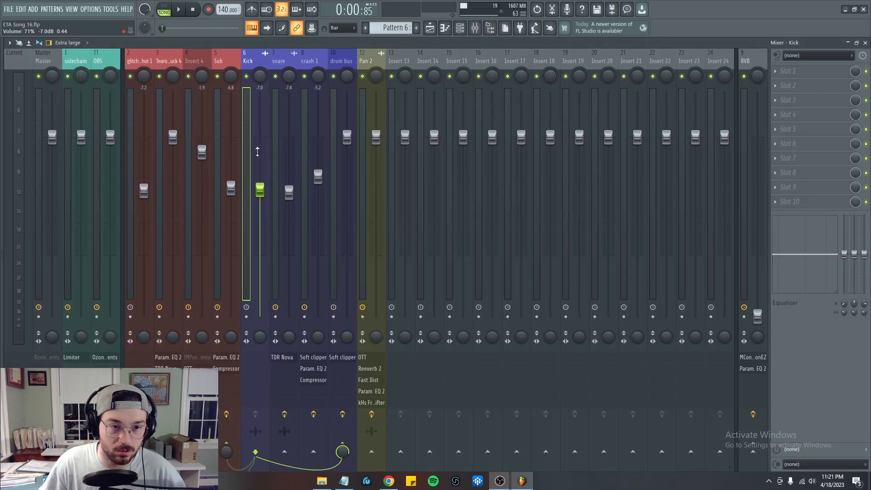
{"action": "left_click", "coordinate": [75, 61]}
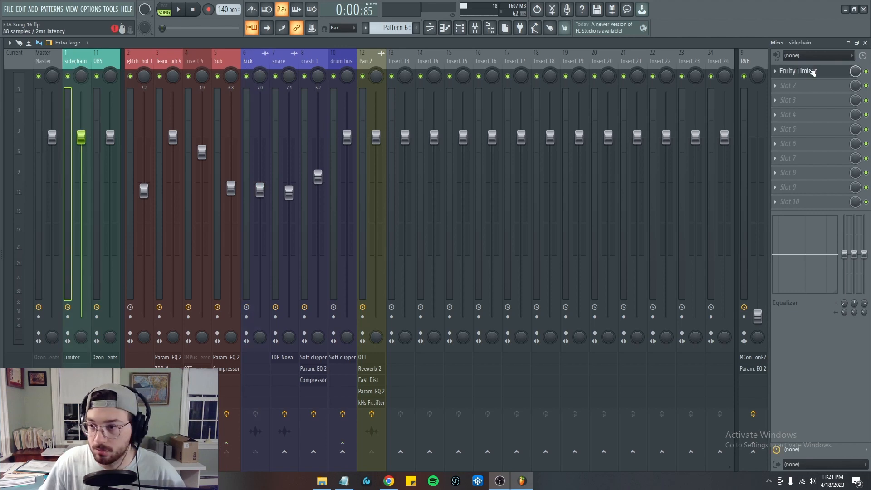
{"action": "left_click", "coordinate": [811, 72]}
Play the arrangement to examine the sidechain signal in Fruity Limiter, briefly switching to OBS to check the recording
{"action": "scroll", "coordinate": [453, 340], "scroll_direction": "up", "scroll_amount": 2}
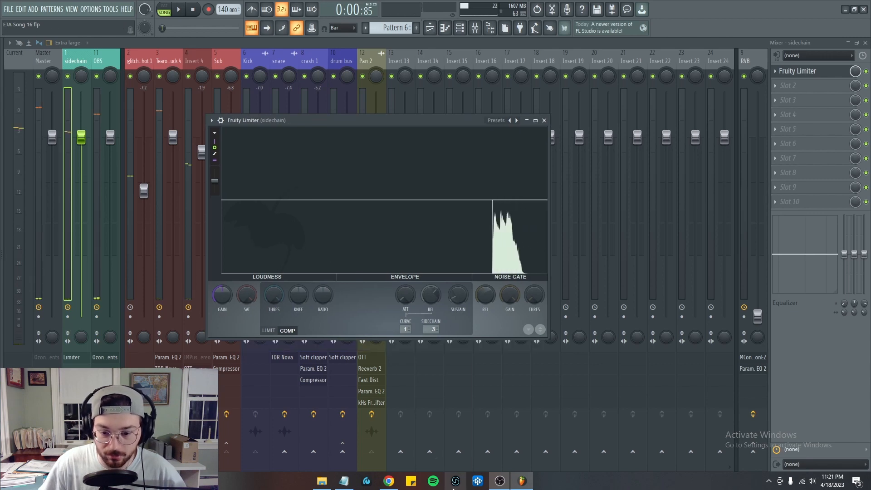
{"action": "mouse_move", "coordinate": [500, 481]}
{"action": "left_click", "coordinate": [533, 428]}
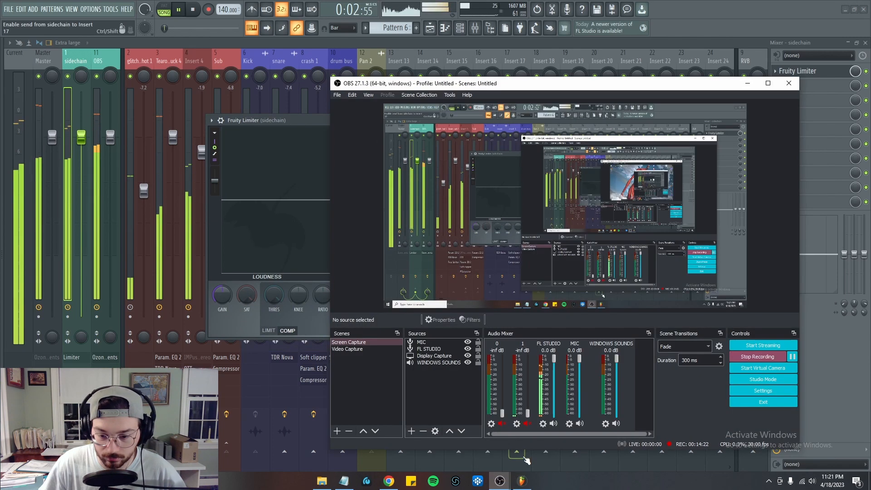
{"action": "left_click", "coordinate": [522, 481]}
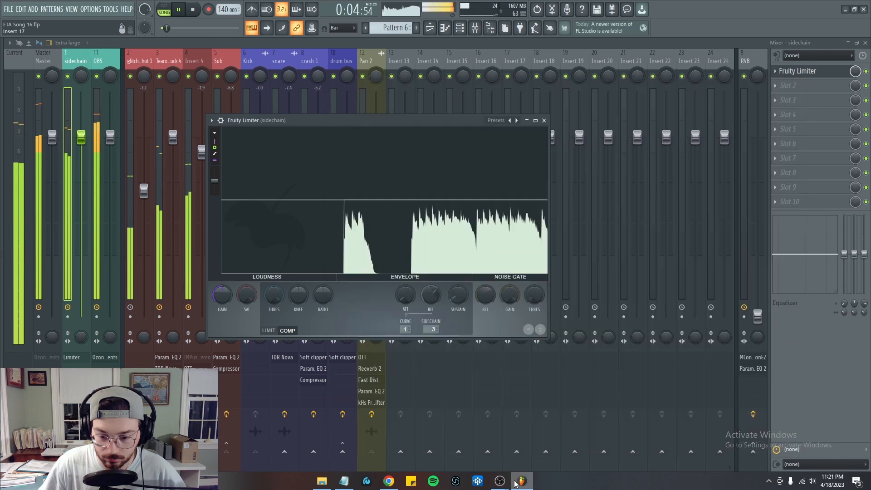
{"action": "key", "text": "space"}
Lower the Fruity Limiter compressor threshold to -36.5 dB and raise its ratio to about 7.1:1
{"action": "left_click_drag", "start_coordinate": [320, 122], "coordinate": [353, 121]}
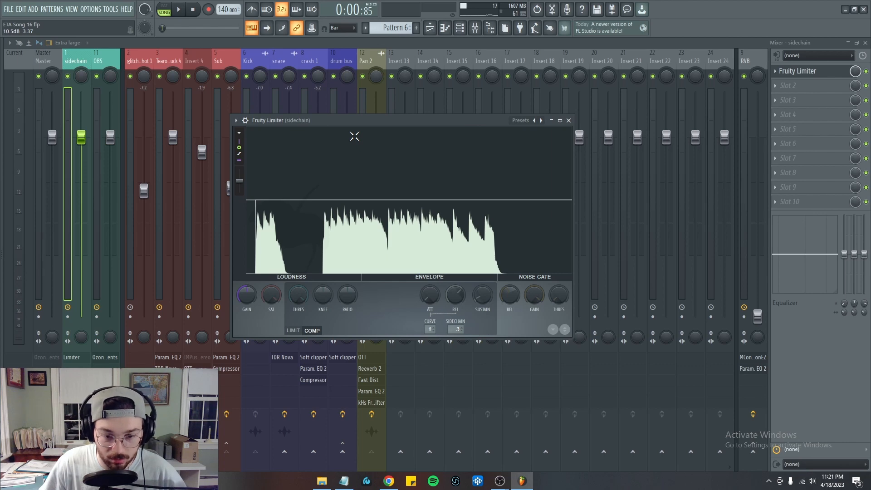
{"action": "left_click_drag", "start_coordinate": [298, 295], "coordinate": [298, 317]}
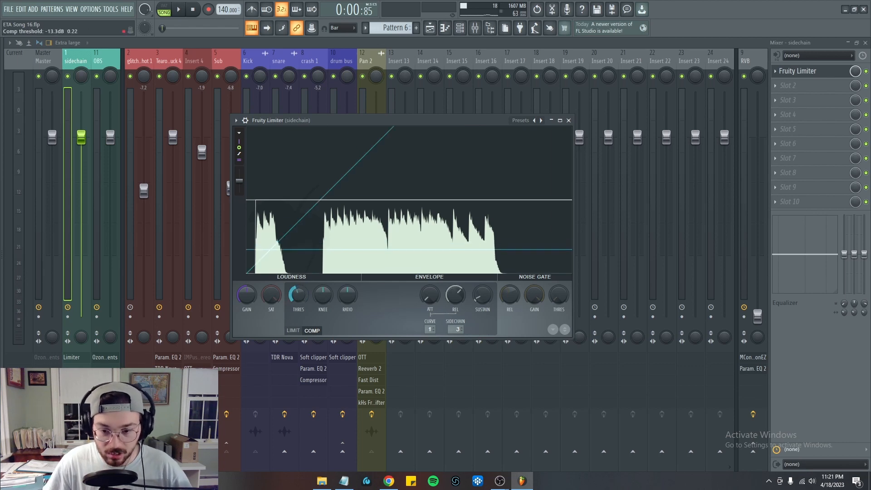
{"action": "left_click_drag", "start_coordinate": [298, 295], "coordinate": [298, 299]}
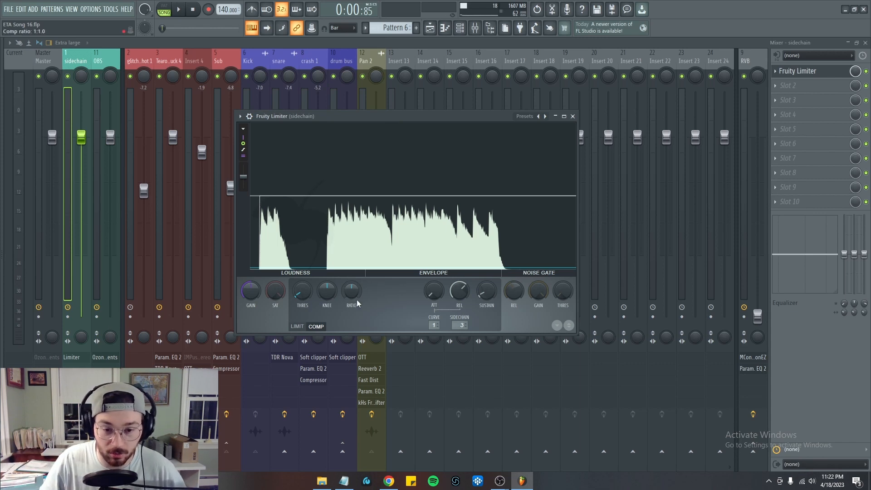
{"action": "mouse_move", "coordinate": [354, 295]}
{"action": "left_mouse_down"}
{"action": "mouse_move", "coordinate": [354, 285]}
{"action": "mouse_move", "coordinate": [355, 295]}
{"action": "left_mouse_up"}
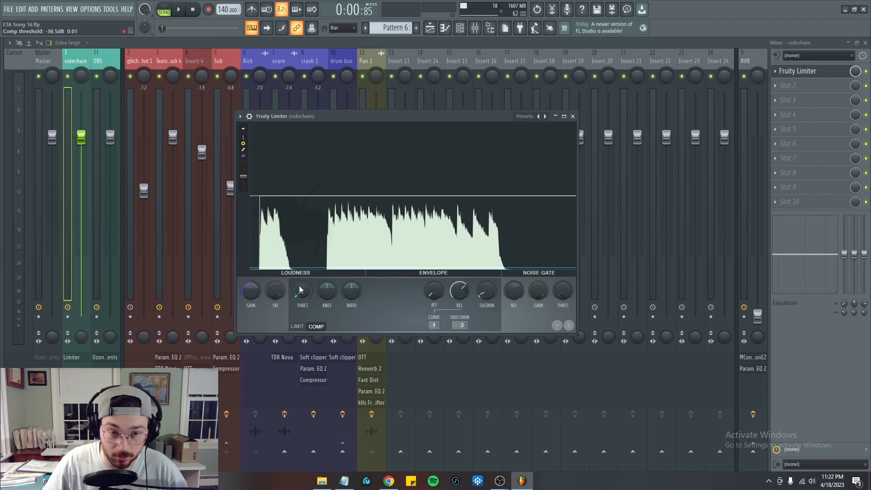
{"action": "left_click_drag", "start_coordinate": [350, 298], "coordinate": [349, 282]}
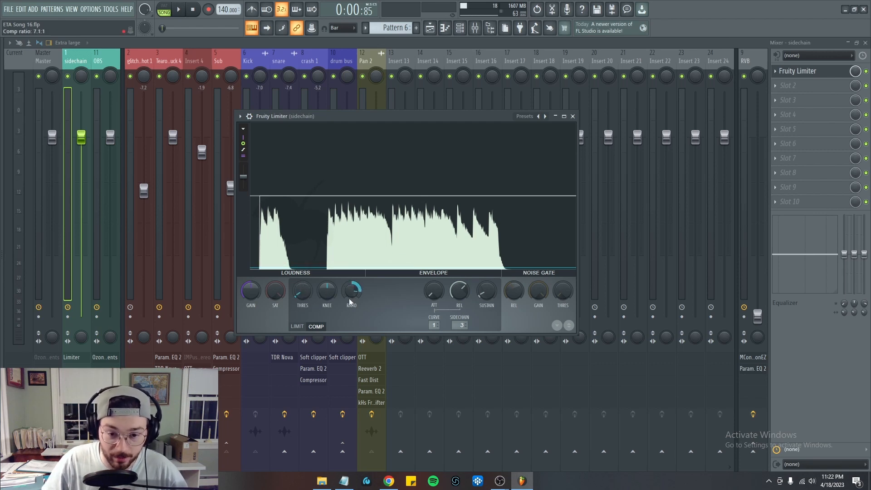
{"action": "left_click_drag", "start_coordinate": [393, 115], "coordinate": [381, 109]}
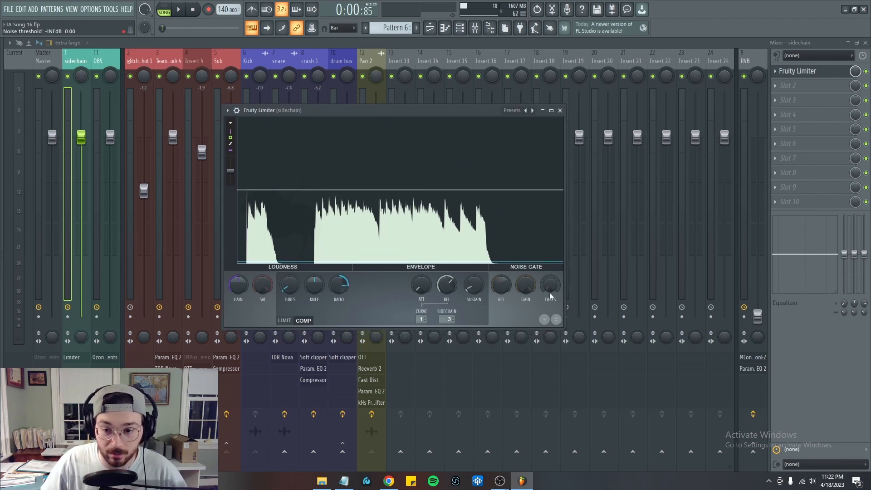
Play the arrangement to examine how Fruity Limiter ducks the sidechain signal on each drum hit
{"action": "key", "text": "space"}
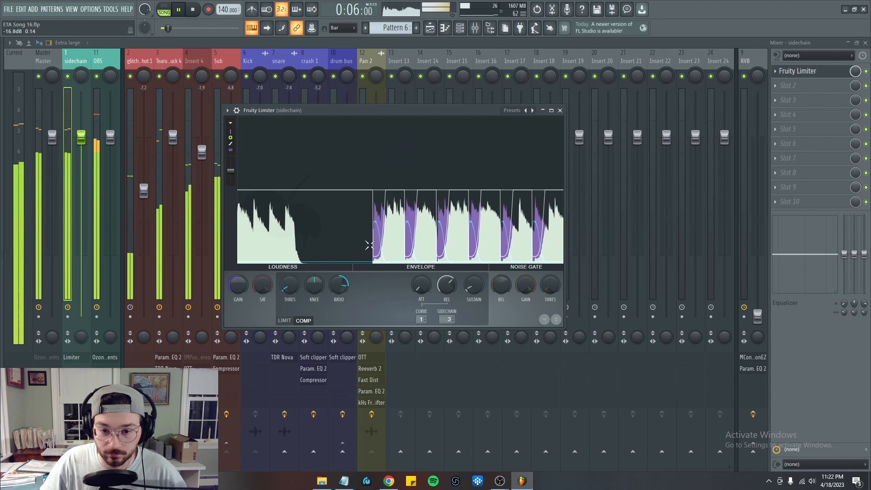
{"action": "key", "text": "space"}
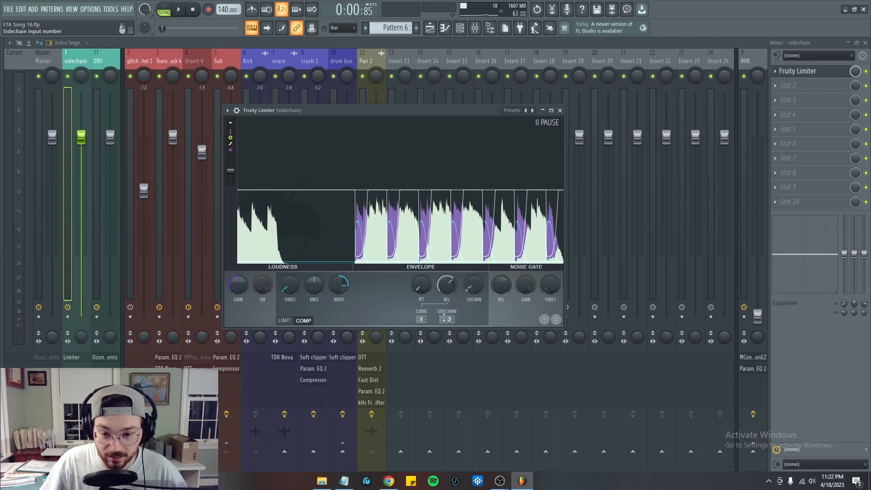
{"action": "key", "text": "space"}
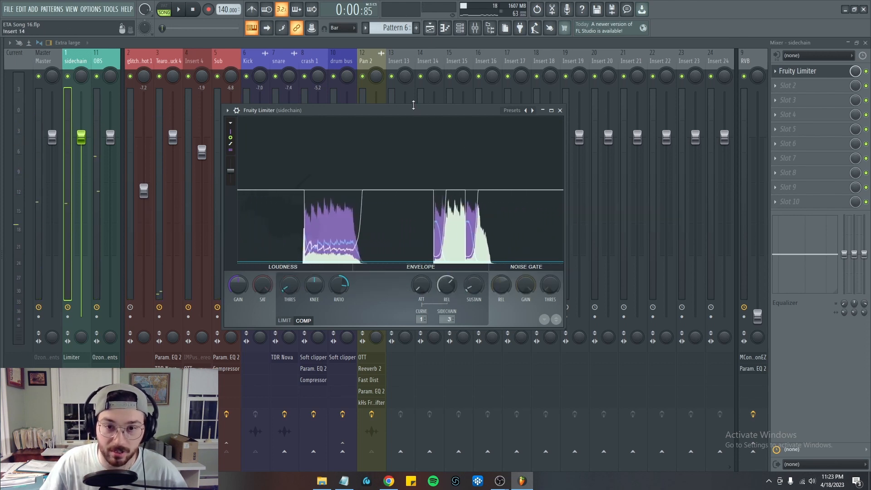
{"action": "left_click_drag", "start_coordinate": [412, 110], "coordinate": [408, 105]}
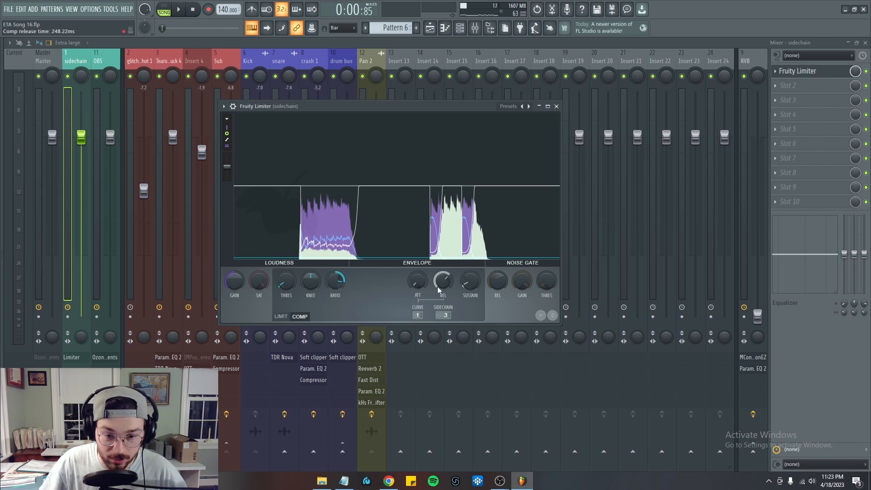
Try a shorter compressor release in Fruity Limiter, followed by a 772.07 ms release, while playing the arrangement
{"action": "key", "text": "space"}
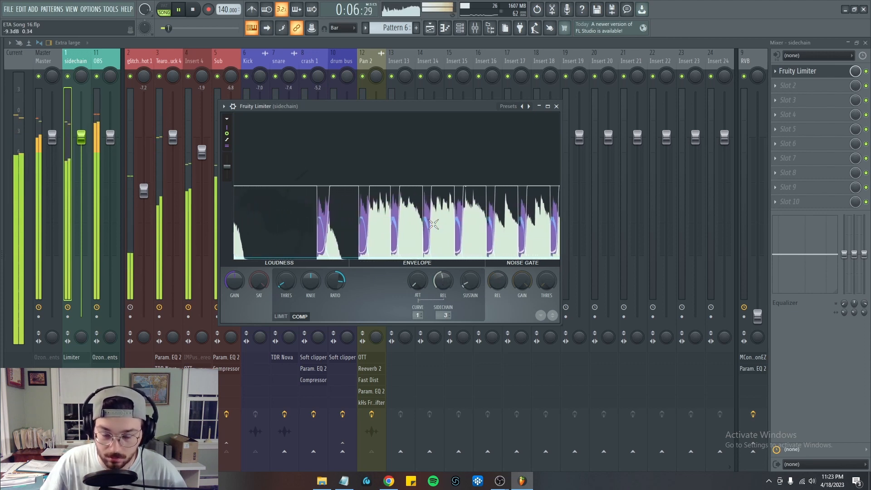
{"action": "key", "text": "space"}
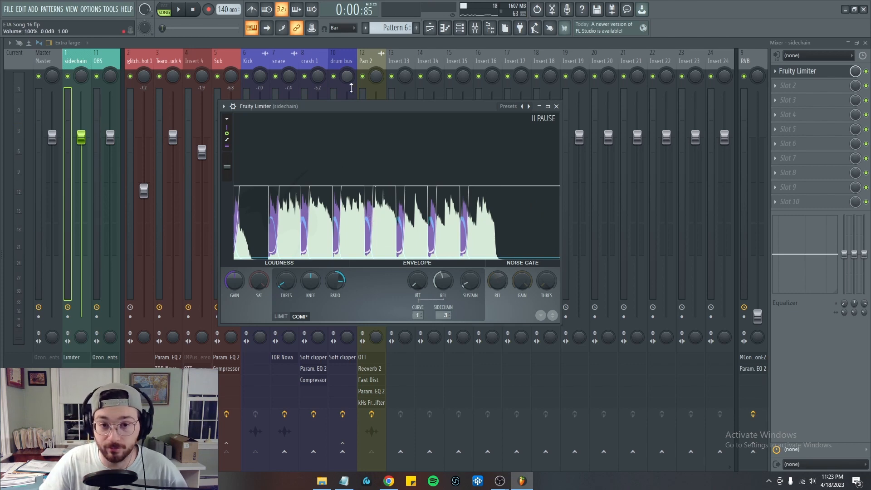
{"action": "left_click_drag", "start_coordinate": [356, 110], "coordinate": [382, 108]}
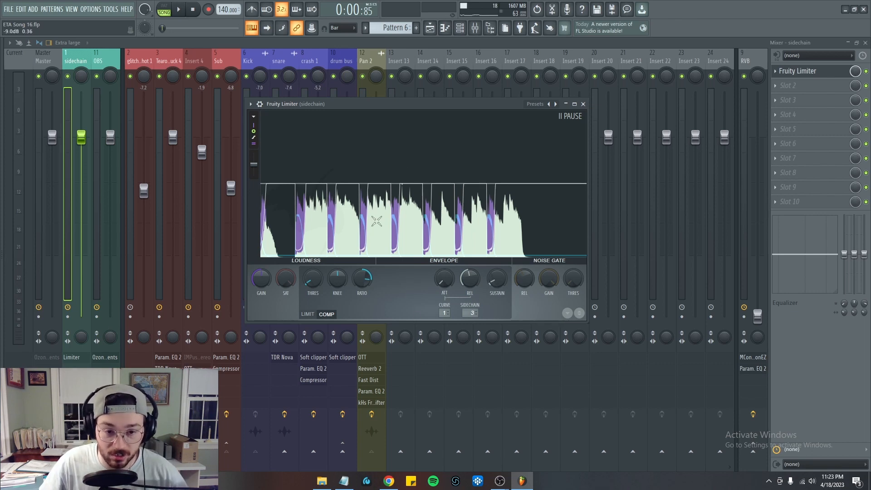
{"action": "key", "text": "space"}
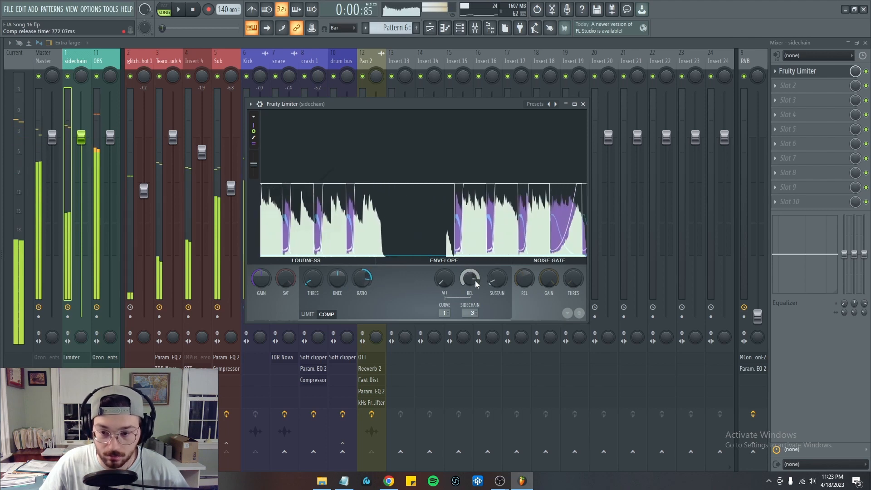
{"action": "key", "text": "space"}
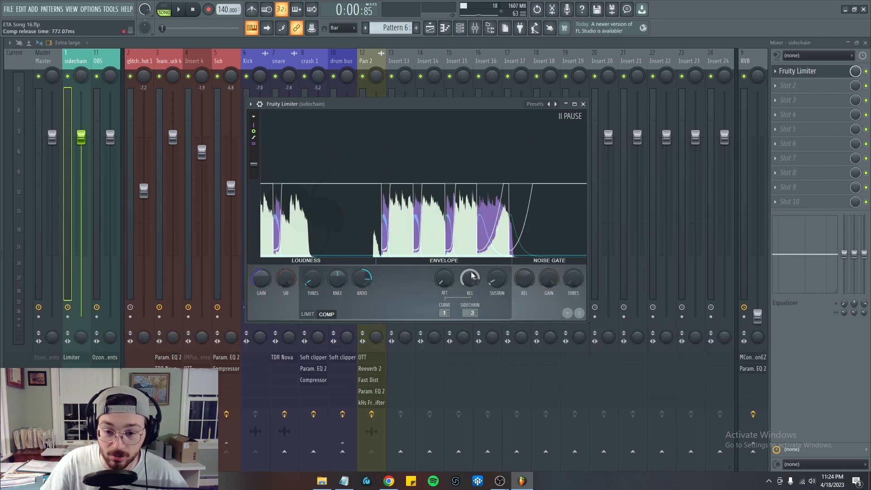
Set the compressor release to about 54.45 ms, play the arrangement, and return the release to 248.22 ms
{"action": "left_click_drag", "start_coordinate": [472, 276], "coordinate": [471, 309]}
{"action": "key", "text": "space"}
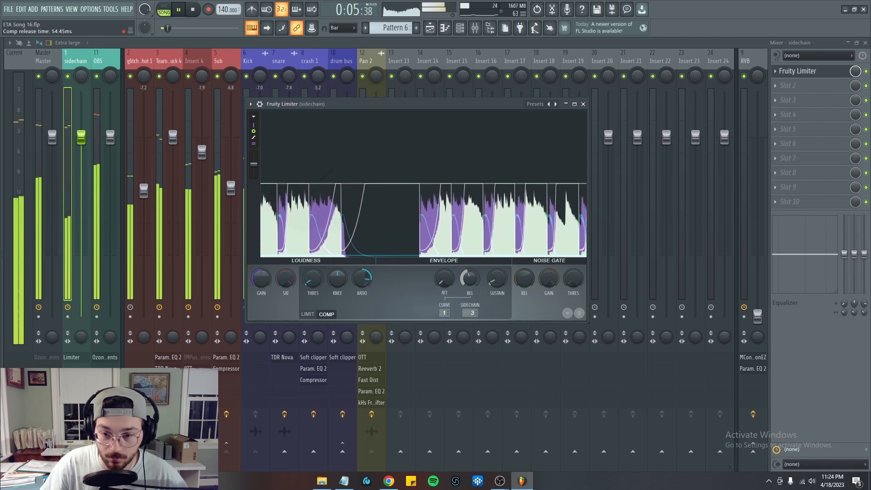
{"action": "key", "text": "space"}
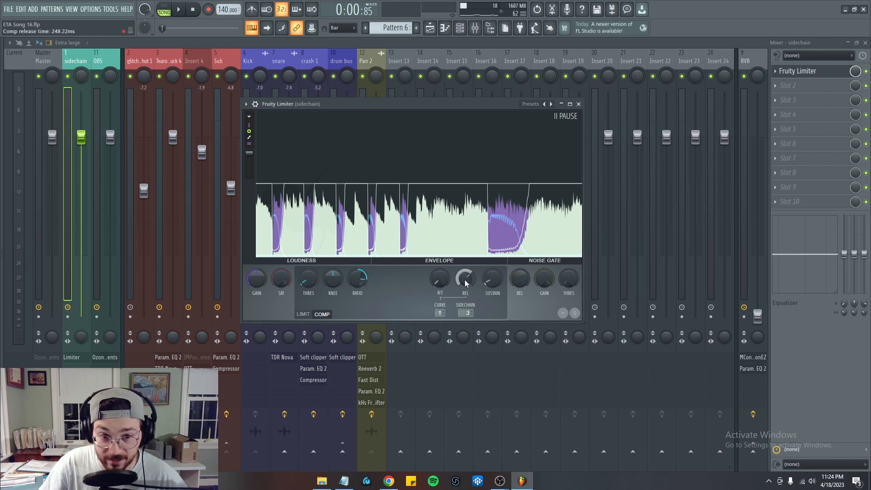
{"action": "left_click_drag", "start_coordinate": [479, 104], "coordinate": [458, 103]}
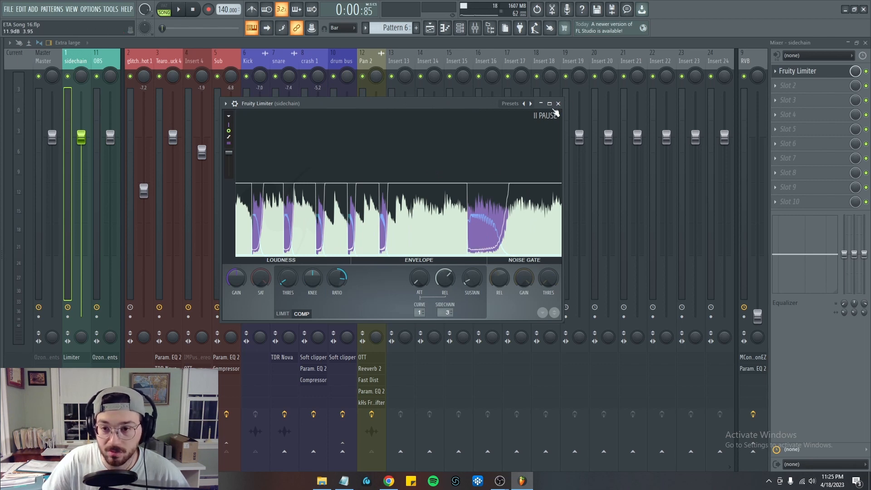
Close Fruity Limiter and delete it from the first effect slot of the sidechain mixer insert
{"action": "left_click", "coordinate": [559, 104]}
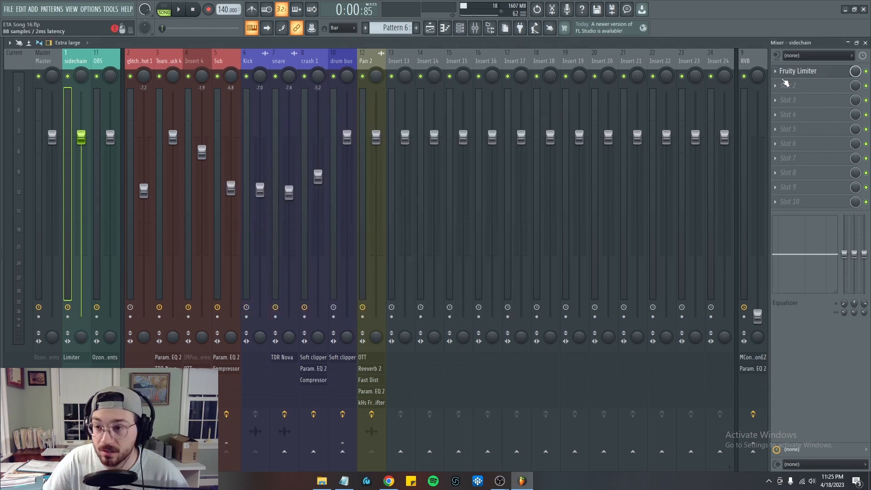
{"action": "left_click", "coordinate": [775, 71]}
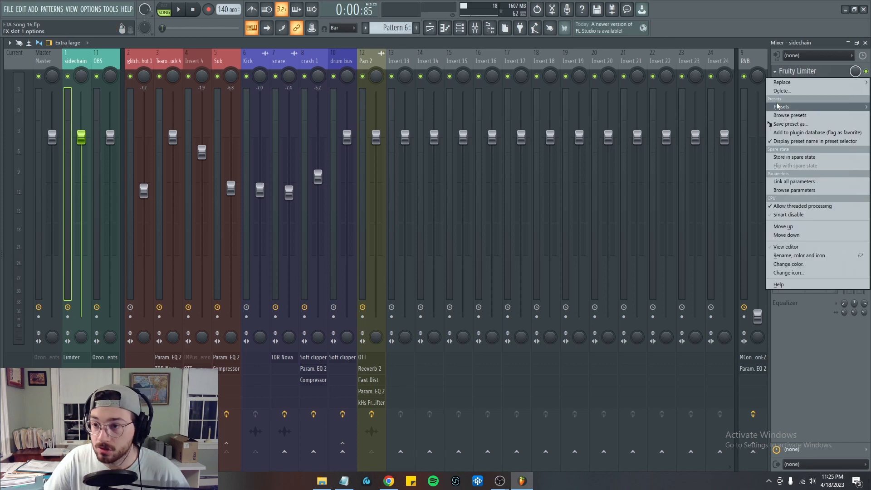
{"action": "left_click", "coordinate": [781, 92]}
Play the arrangement and examine the kick clips on Track 3 against the sidechain volume clips on Track 4
{"action": "left_click", "coordinate": [260, 58]}
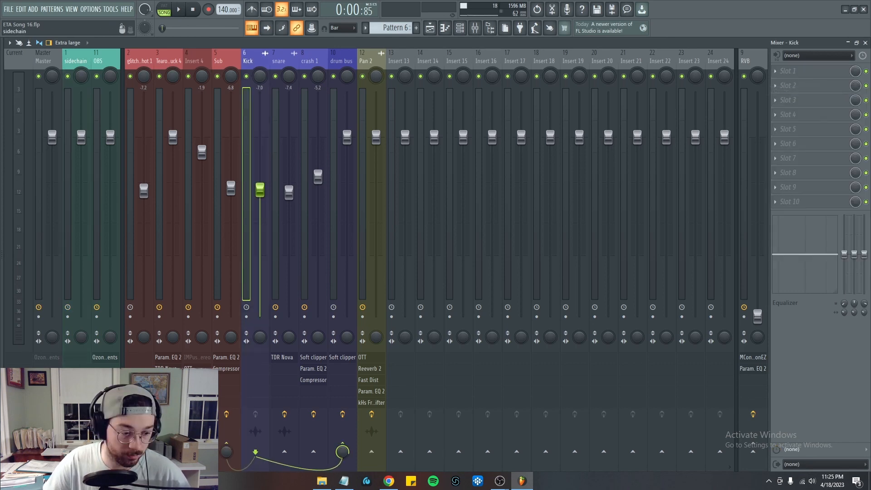
{"action": "left_click", "coordinate": [430, 28]}
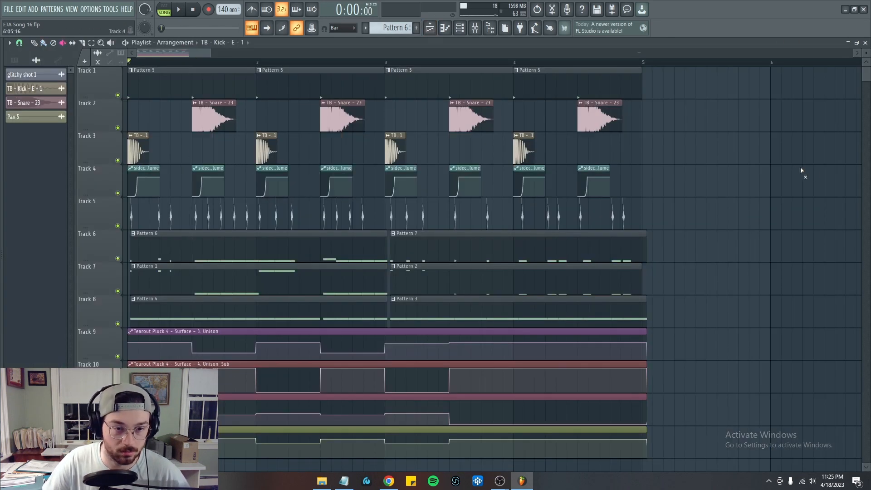
{"action": "key", "text": "space"}
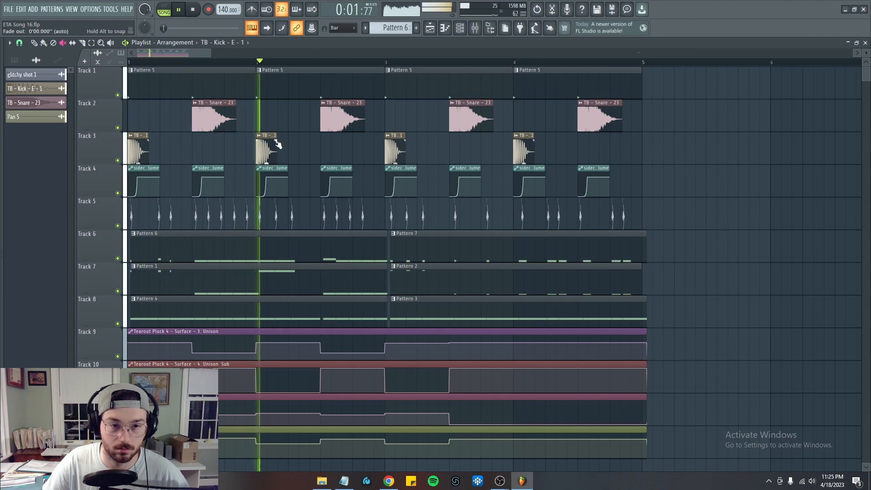
{"action": "scroll", "coordinate": [252, 143], "scroll_direction": "up", "scroll_amount": 2}
{"action": "key", "text": "space"}
{"action": "scroll", "coordinate": [134, 185], "scroll_direction": "up", "scroll_amount": 3}
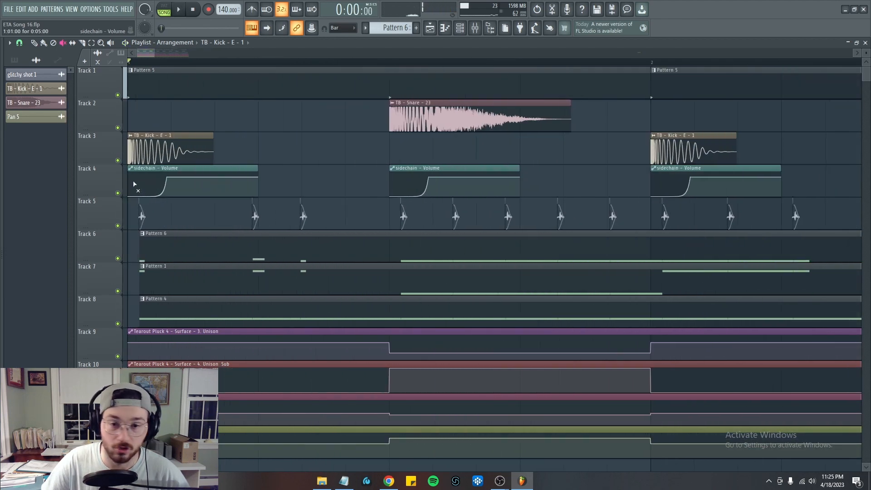
{"action": "scroll", "coordinate": [279, 183], "scroll_direction": "down", "scroll_amount": 1}
{"action": "scroll", "coordinate": [312, 120], "scroll_direction": "up", "scroll_amount": 1}
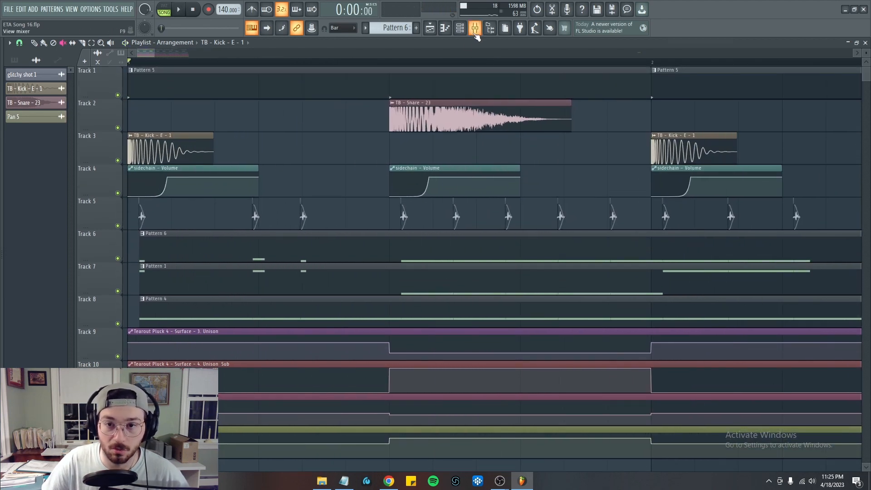
Inspect the mixer routing of Insert 4, Sub and sidechain, and play the arrangement to watch the sidechain fader
{"action": "key", "text": "F9"}
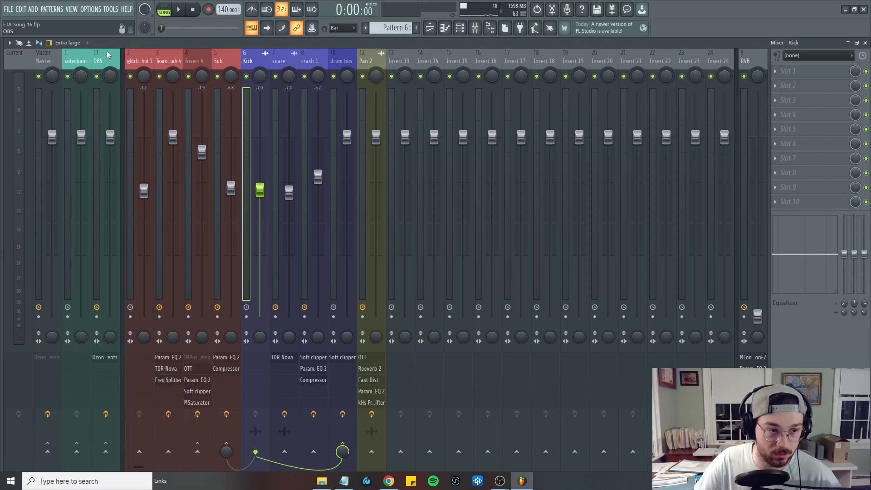
{"action": "left_click", "coordinate": [188, 63]}
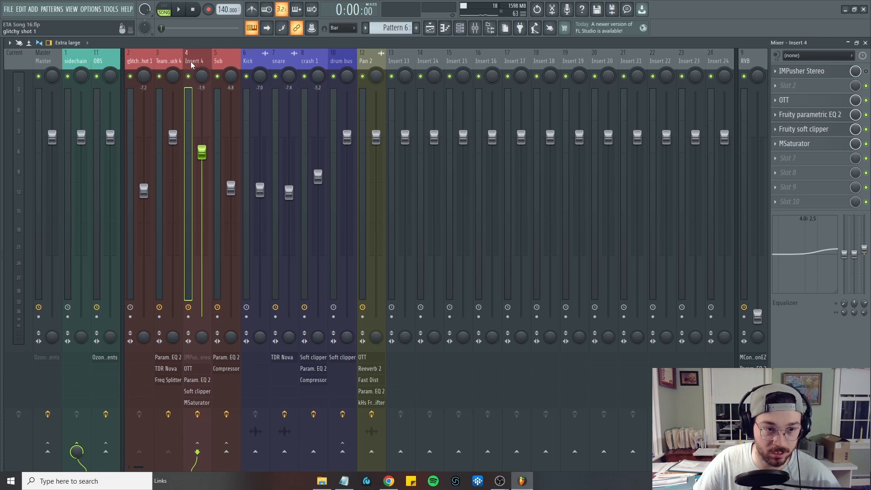
{"action": "mouse_move", "coordinate": [191, 65]}
{"action": "left_mouse_down"}
{"action": "mouse_move", "coordinate": [220, 67]}
{"action": "mouse_move", "coordinate": [201, 67]}
{"action": "left_mouse_up"}
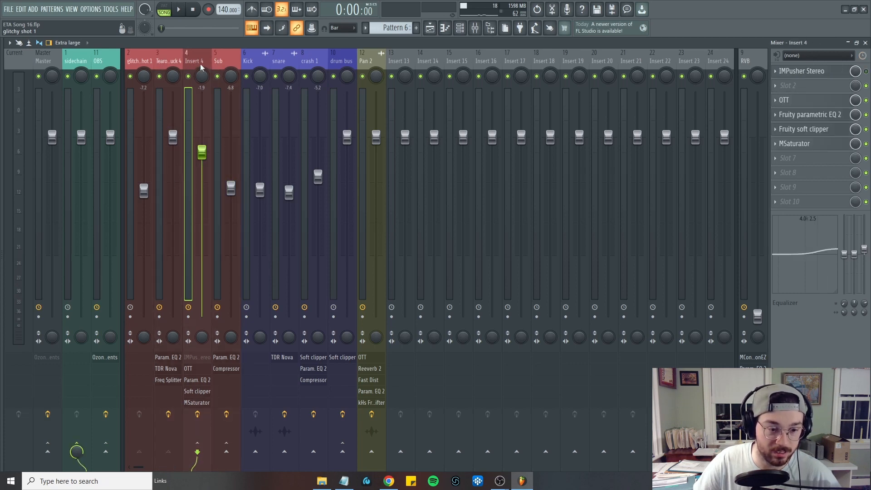
{"action": "left_click", "coordinate": [67, 68]}
{"action": "left_click", "coordinate": [230, 69]}
{"action": "left_click", "coordinate": [71, 56]}
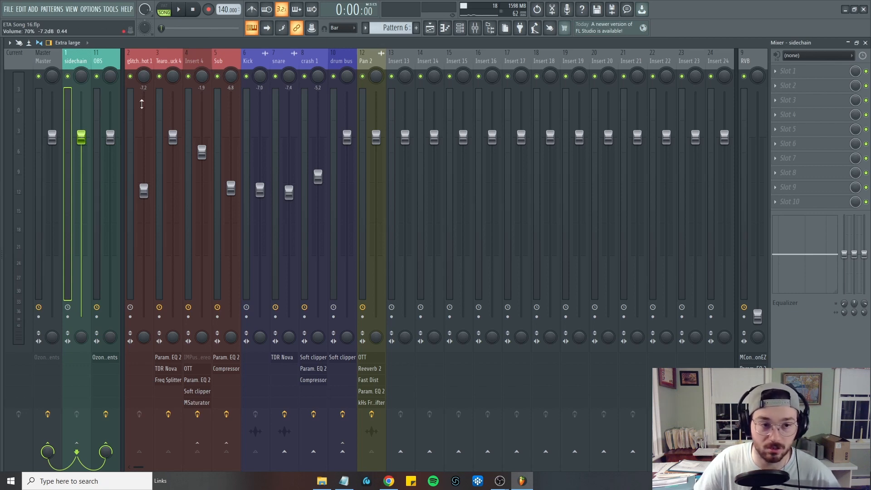
{"action": "key", "text": "space"}
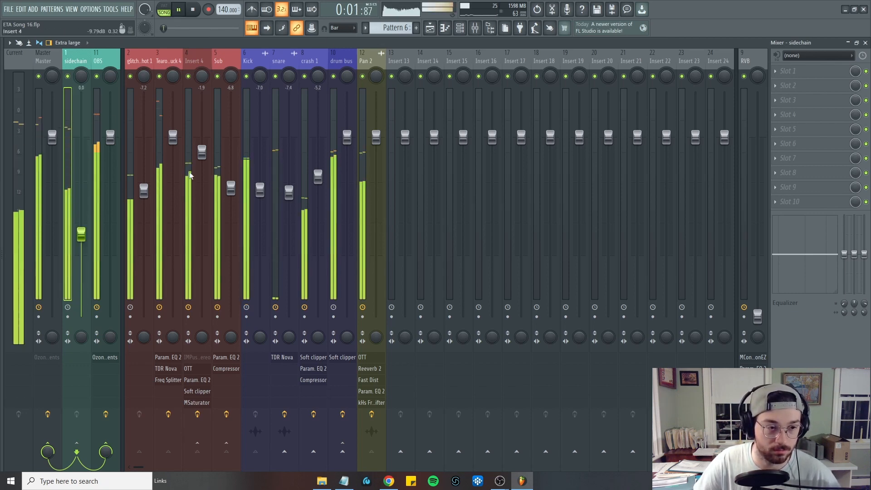
{"action": "key", "text": "space"}
Copy the 80% value of the second automation point in the sidechain volume clip at bar 3 on Track 4
{"action": "key", "text": "F5"}
{"action": "right_click", "coordinate": [175, 173]}
{"action": "left_click", "coordinate": [186, 180]}
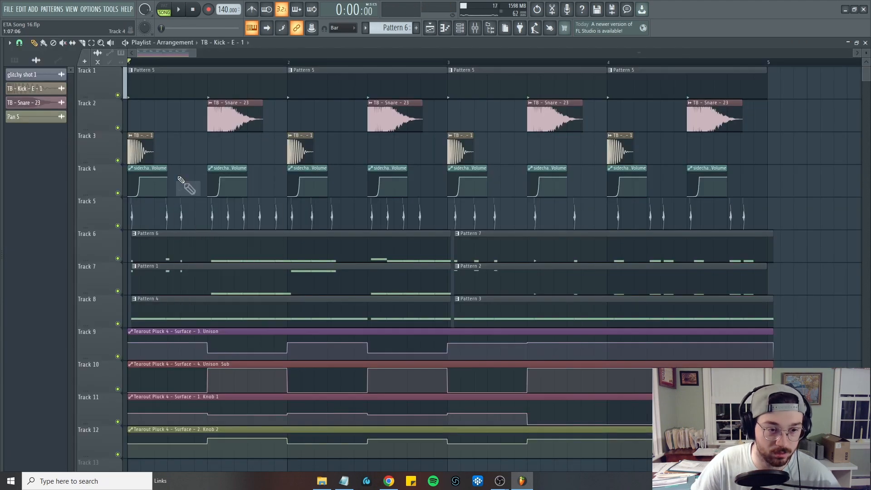
{"action": "scroll", "coordinate": [443, 186], "scroll_direction": "up", "scroll_amount": 6}
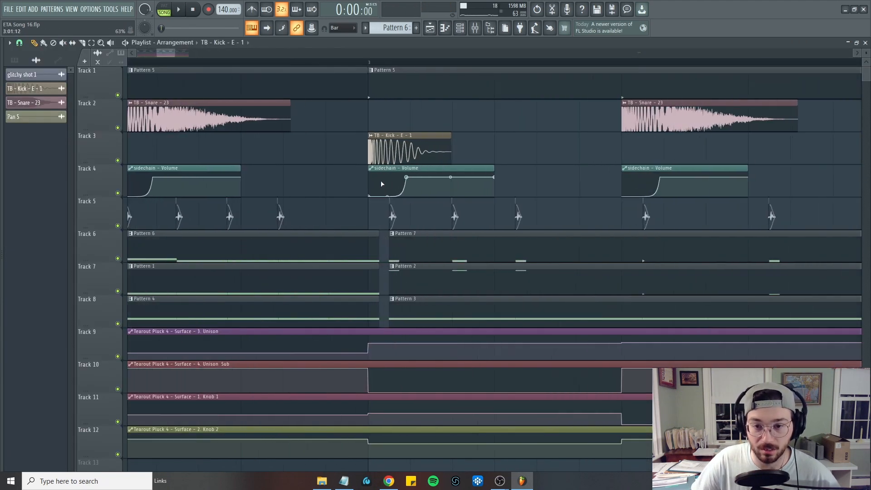
{"action": "scroll", "coordinate": [472, 181], "scroll_direction": "up", "scroll_amount": 2}
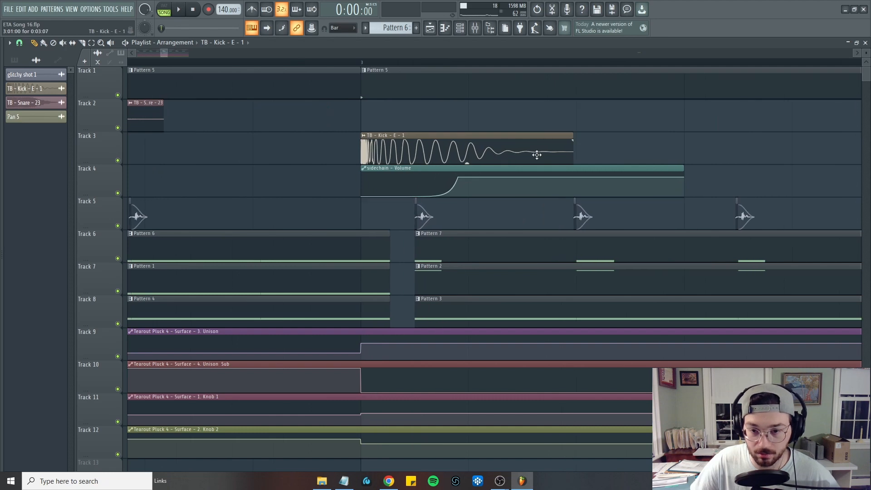
{"action": "scroll", "coordinate": [461, 170], "scroll_direction": "up", "scroll_amount": 2}
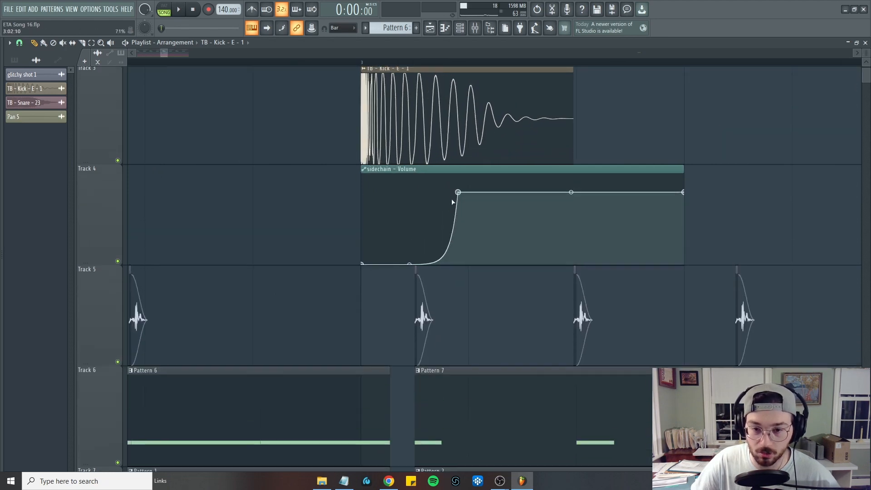
{"action": "right_click", "coordinate": [459, 193]}
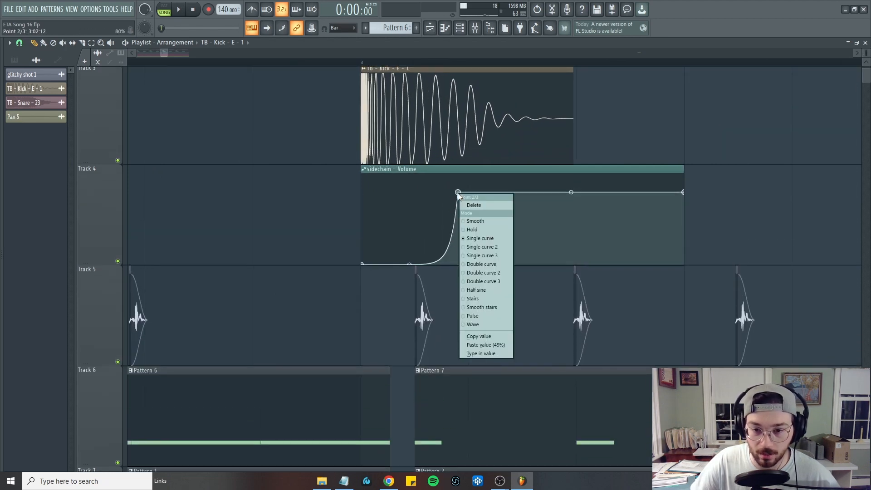
{"action": "left_click", "coordinate": [482, 336]}
Shorten the sidechain volume dip by moving its second point to about 3:01:17 and pasting the 80% value
{"action": "left_click_drag", "start_coordinate": [458, 192], "coordinate": [407, 195]}
{"action": "right_click", "coordinate": [406, 194]}
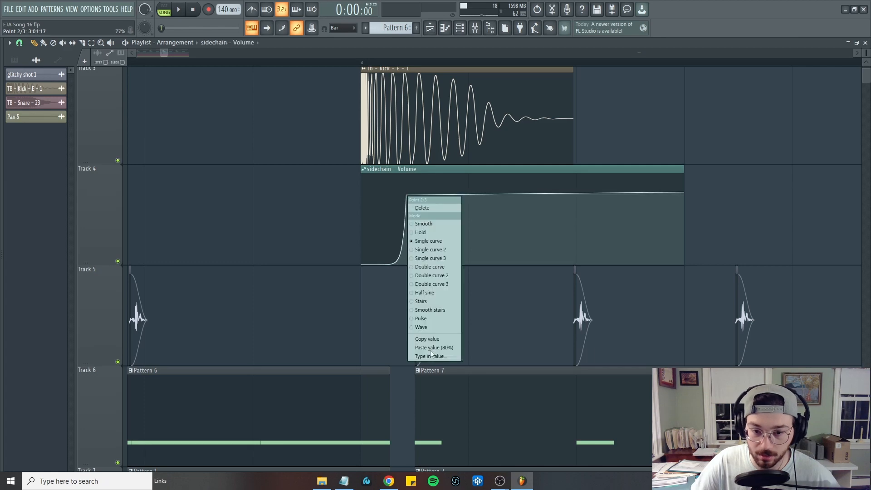
{"action": "left_click", "coordinate": [441, 347]}
Play the arrangement to audition the shortened sidechain volume dips on Track 4
{"action": "key", "text": "space"}
{"action": "scroll", "coordinate": [365, 240], "scroll_direction": "down", "scroll_amount": 5}
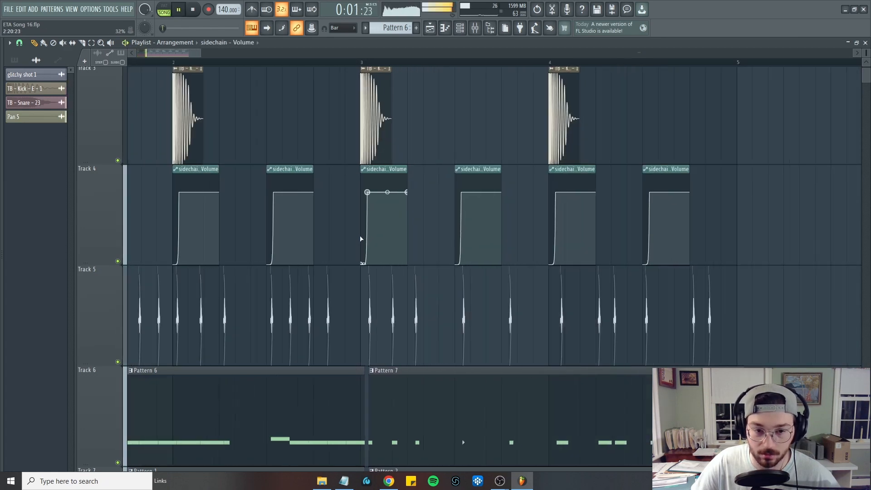
{"action": "left_click_drag", "start_coordinate": [474, 258], "coordinate": [486, 261]}
{"action": "scroll", "coordinate": [401, 209], "scroll_direction": "down", "scroll_amount": 1}
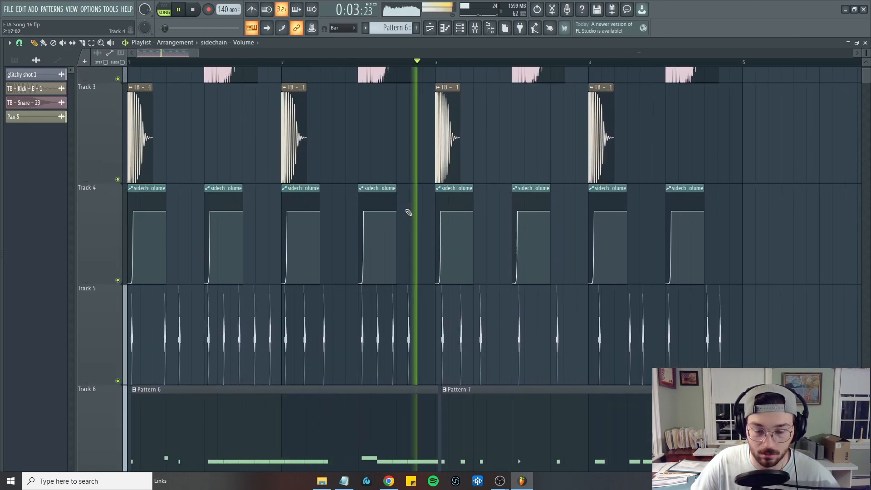
{"action": "scroll", "coordinate": [451, 227], "scroll_direction": "up", "scroll_amount": 2}
{"action": "scroll", "coordinate": [451, 227], "scroll_direction": "up", "scroll_amount": 3}
{"action": "key", "text": "space"}
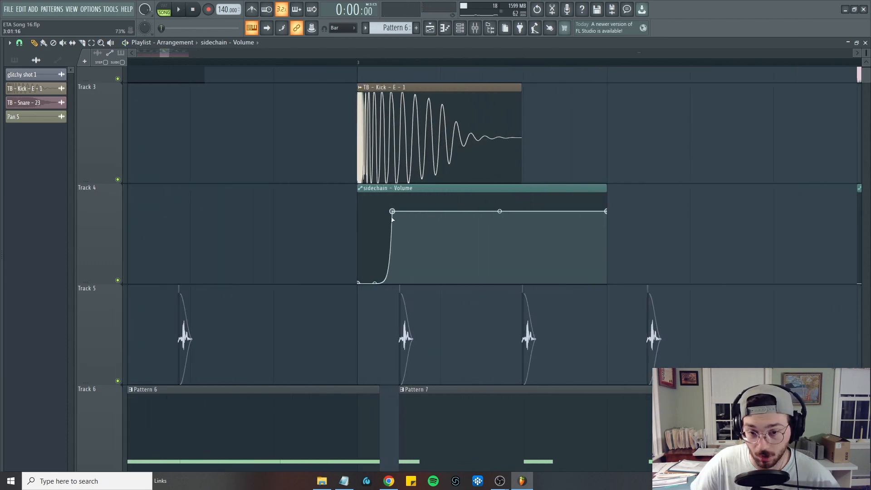
Lengthen the sidechain volume dip by moving its second point to about 3:03:15, paste the 80% value, and play the arrangement
{"action": "left_click_drag", "start_coordinate": [393, 211], "coordinate": [488, 211]}
{"action": "right_click", "coordinate": [488, 211]}
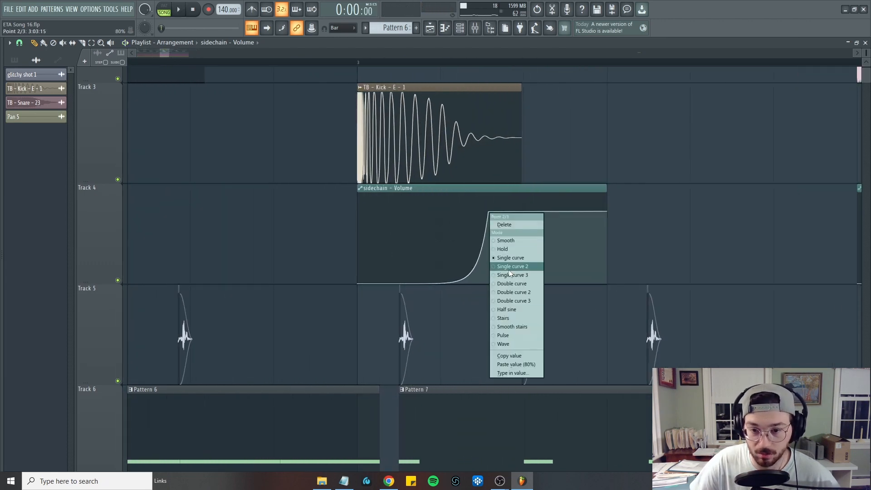
{"action": "left_click", "coordinate": [534, 364]}
{"action": "scroll", "coordinate": [334, 194], "scroll_direction": "down", "scroll_amount": 3}
{"action": "key", "text": "space"}
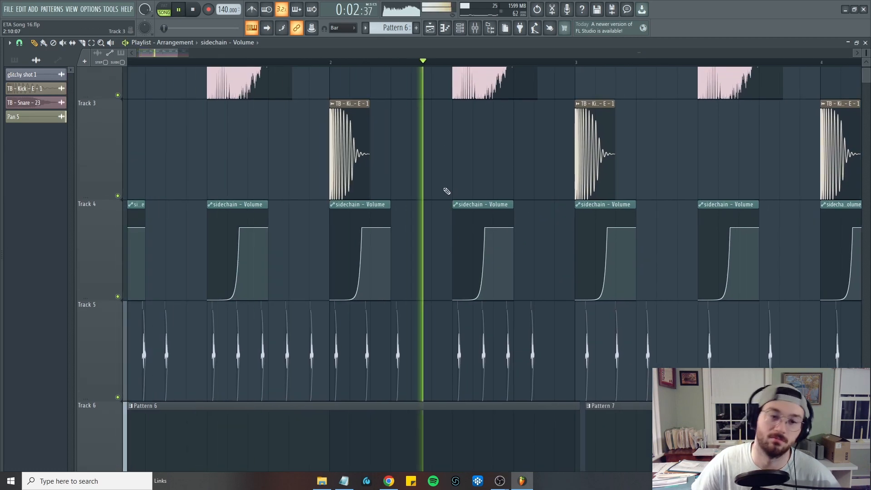
Stop playback and shorten the sidechain volume dip on Track 4 by moving its second point earlier and pasting the 80% value
{"action": "key", "text": "space"}
{"action": "scroll", "coordinate": [447, 189], "scroll_direction": "down", "scroll_amount": 3}
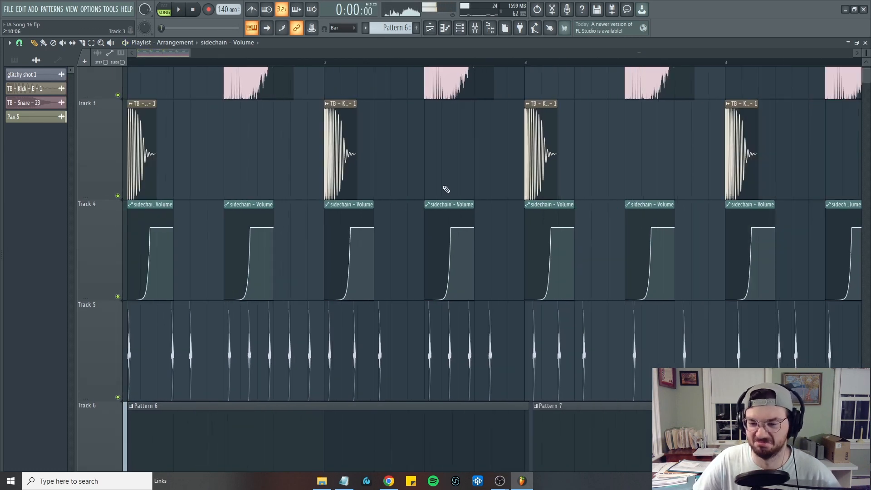
{"action": "scroll", "coordinate": [509, 317], "scroll_direction": "up", "scroll_amount": 3}
{"action": "scroll", "coordinate": [281, 229], "scroll_direction": "down", "scroll_amount": 1}
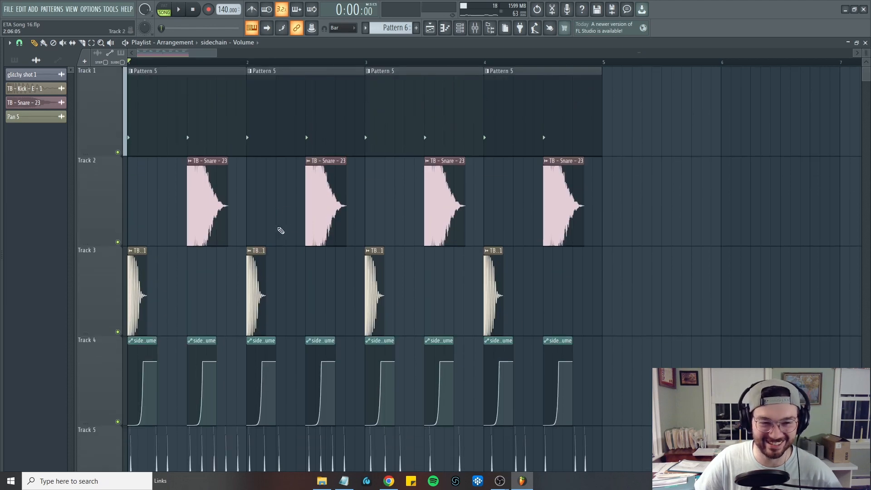
{"action": "right_click", "coordinate": [454, 225]}
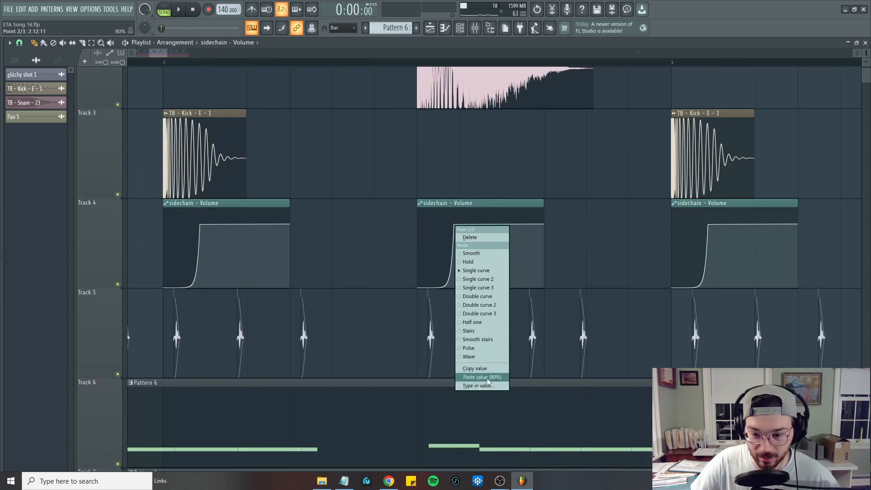
{"action": "left_click", "coordinate": [486, 377]}
{"action": "scroll", "coordinate": [399, 229], "scroll_direction": "down", "scroll_amount": 3}
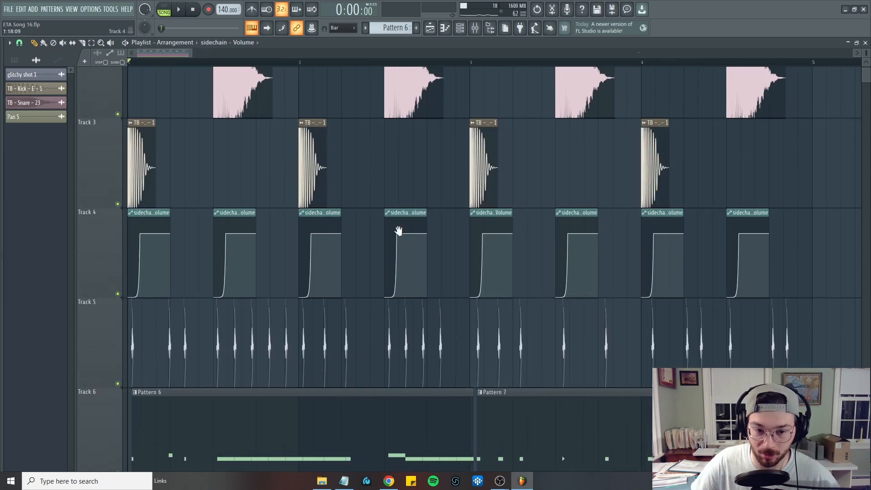
Open the mixer, look through the instrument and kick track routing, and add a send from Insert 4 to Insert 13
{"action": "key", "text": "F9"}
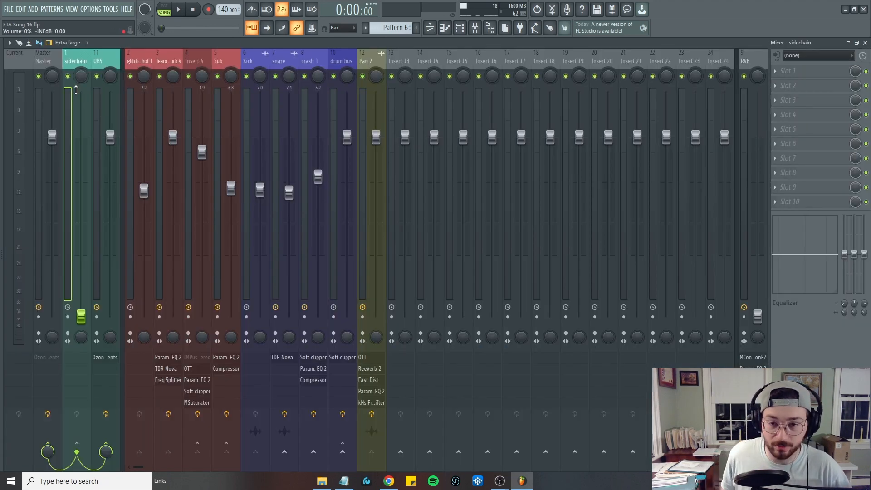
{"action": "left_click", "coordinate": [169, 66]}
{"action": "left_click", "coordinate": [218, 65]}
{"action": "left_click", "coordinate": [191, 66]}
{"action": "left_click", "coordinate": [246, 66]}
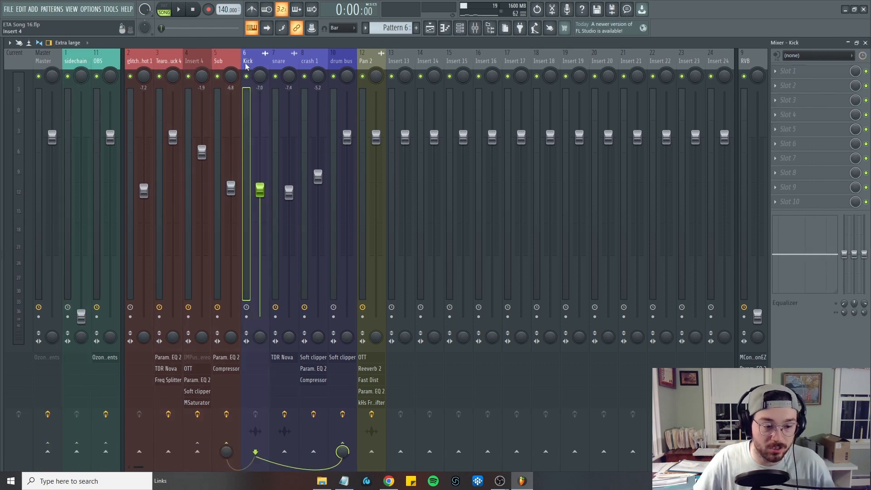
{"action": "left_click", "coordinate": [193, 64]}
{"action": "left_click", "coordinate": [400, 451]}
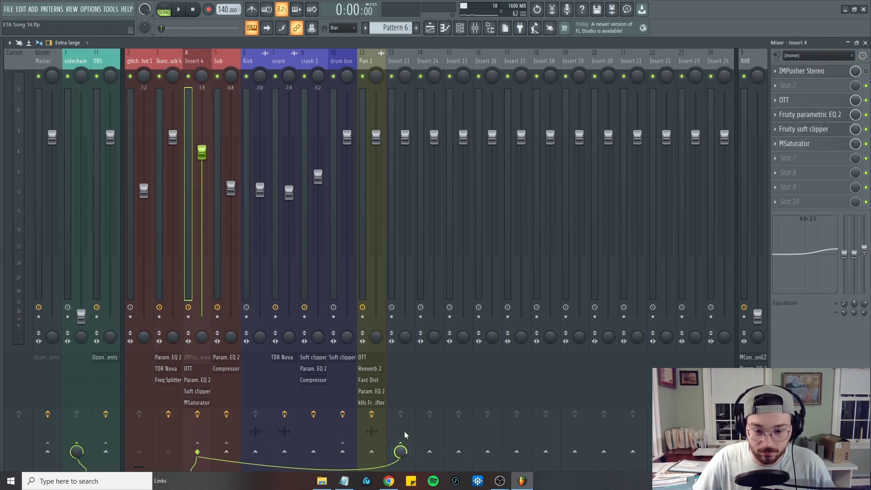
Show the automation clip option for Insert 13's volume fader, and restore Insert 4's routing to the sidechain track only
{"action": "left_click", "coordinate": [402, 60]}
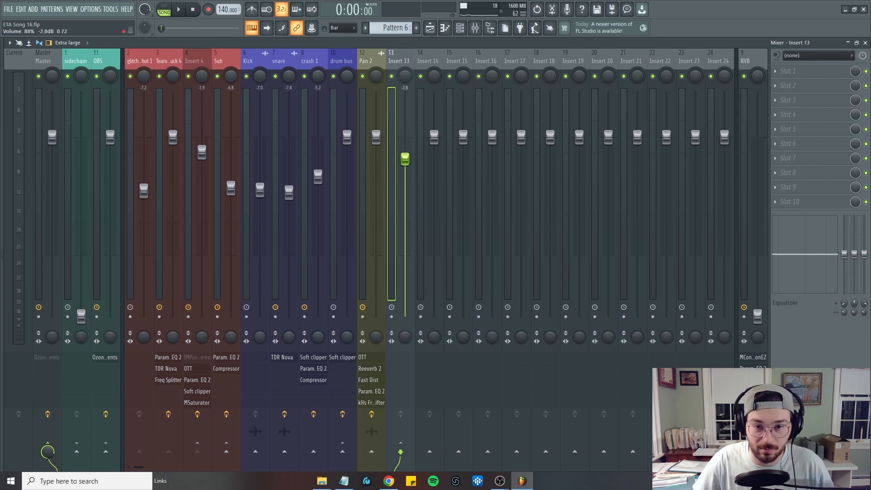
{"action": "right_click", "coordinate": [405, 137]}
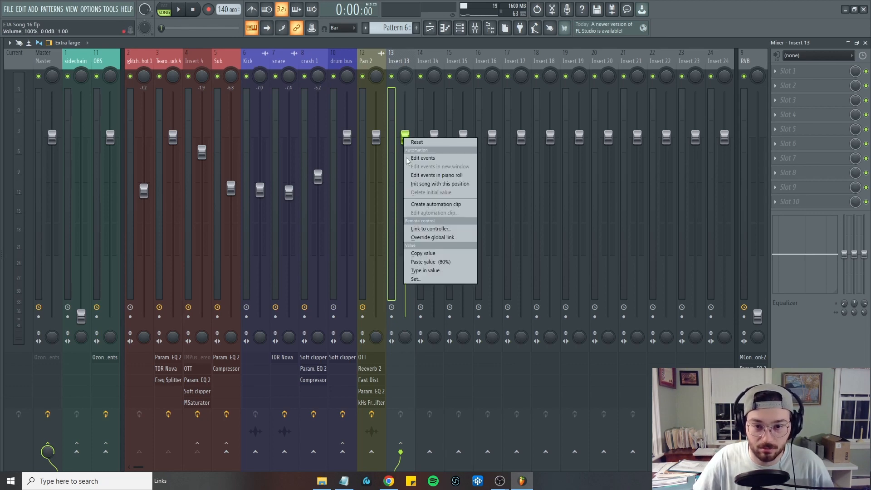
{"action": "left_click", "coordinate": [436, 205]}
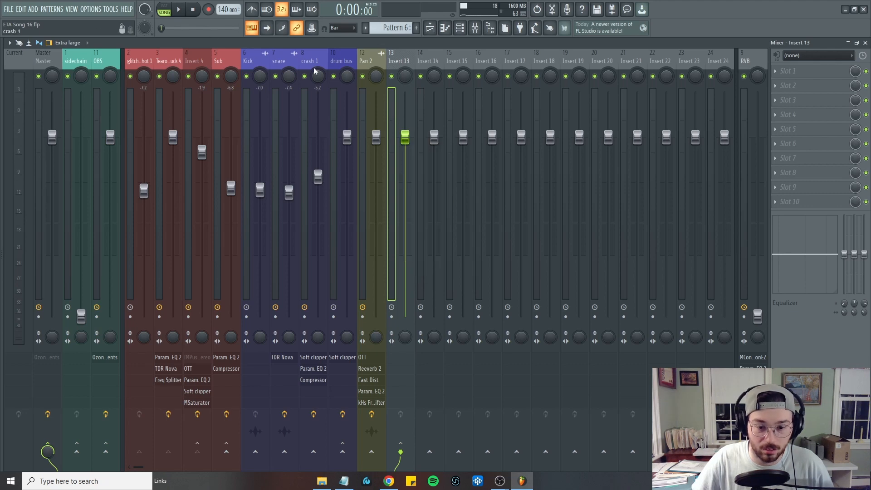
{"action": "left_click", "coordinate": [195, 64]}
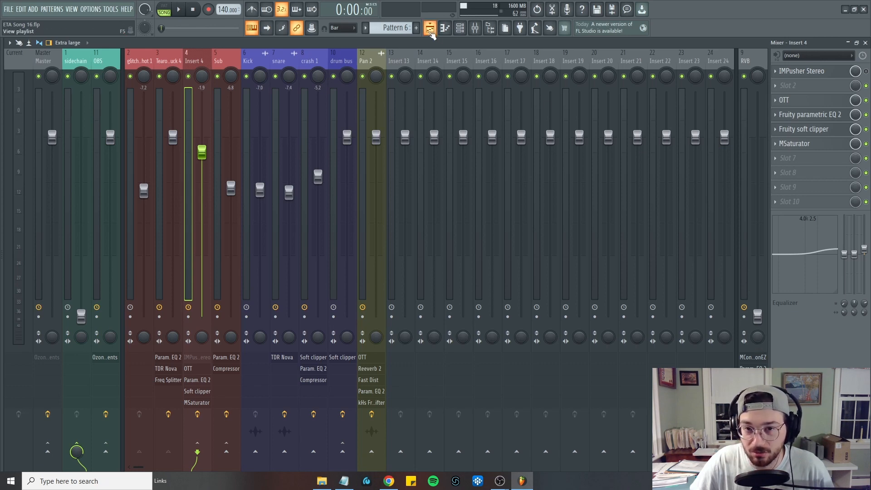
Play the arrangement while checking the RVB and Insert 4 tracks in the mixer, and return to the playlist
{"action": "key", "text": "space"}
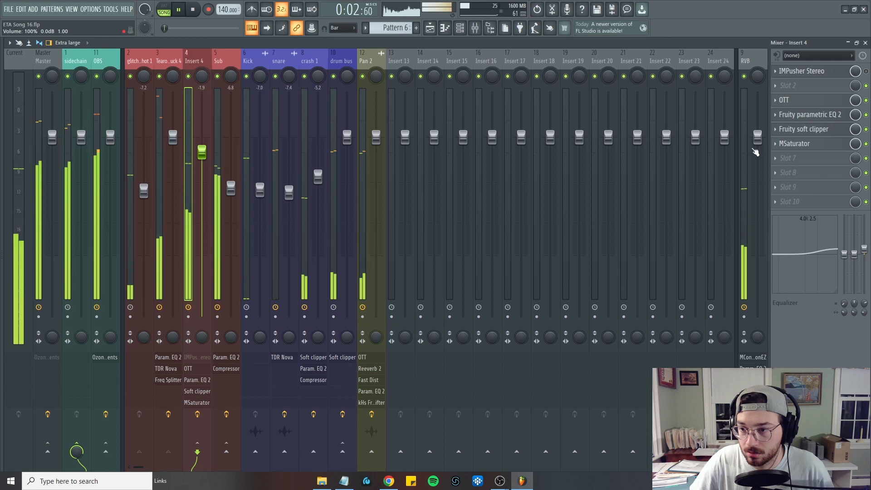
{"action": "left_click", "coordinate": [757, 142]}
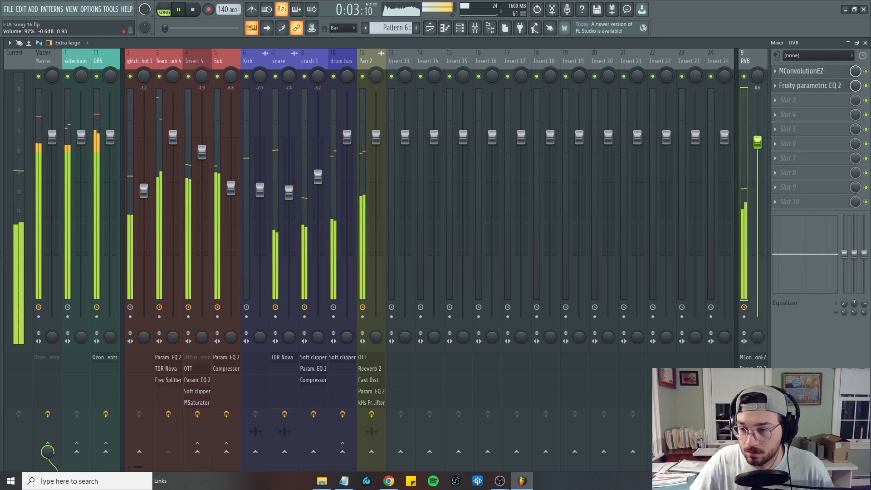
{"action": "left_click", "coordinate": [194, 62]}
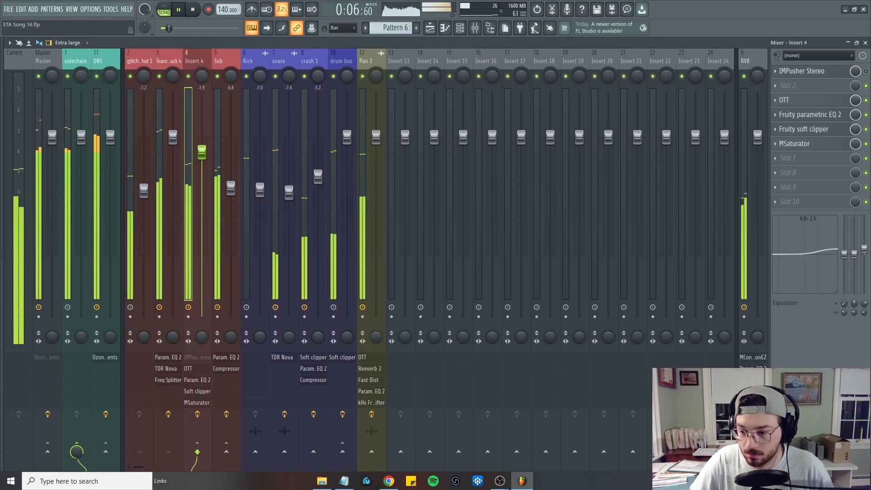
{"action": "key", "text": "space"}
{"action": "key", "text": "F5"}
{"action": "scroll", "coordinate": [203, 220], "scroll_direction": "down", "scroll_amount": 2}
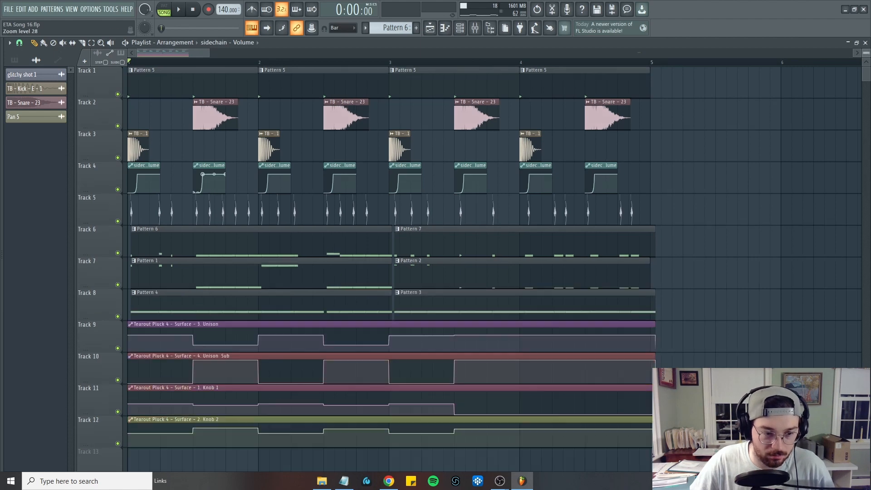
Review the RVB track in the mixer and go back to the sidechain clips in the playlist
{"action": "key", "text": "F9"}
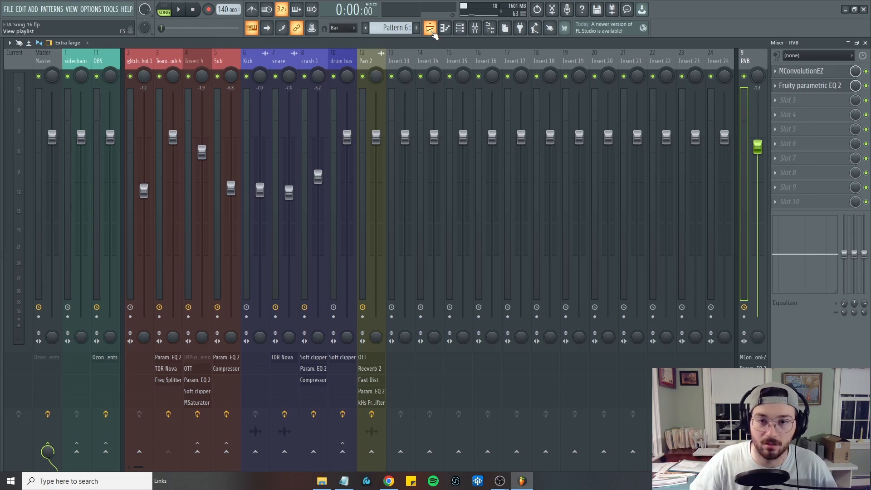
{"action": "left_click", "coordinate": [430, 28]}
{"action": "scroll", "coordinate": [195, 130], "scroll_direction": "up", "scroll_amount": 2}
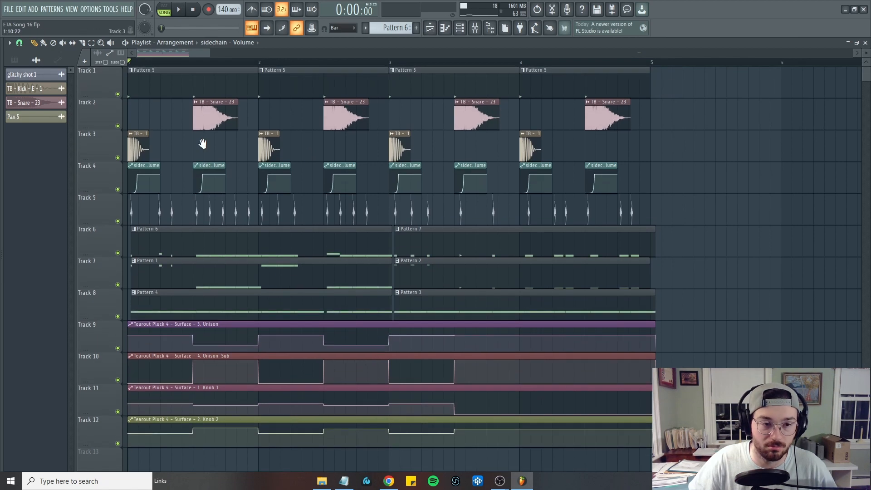